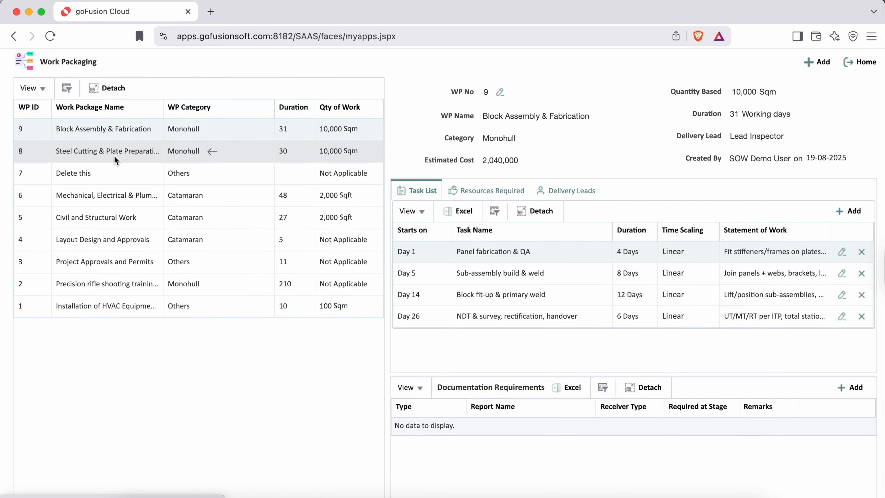
Step: View the summary of the Steel Cutting & Plate Preparation work package, then return to Block Assembly & Fabrication
{"action": "left_click", "coordinate": [110, 151]}
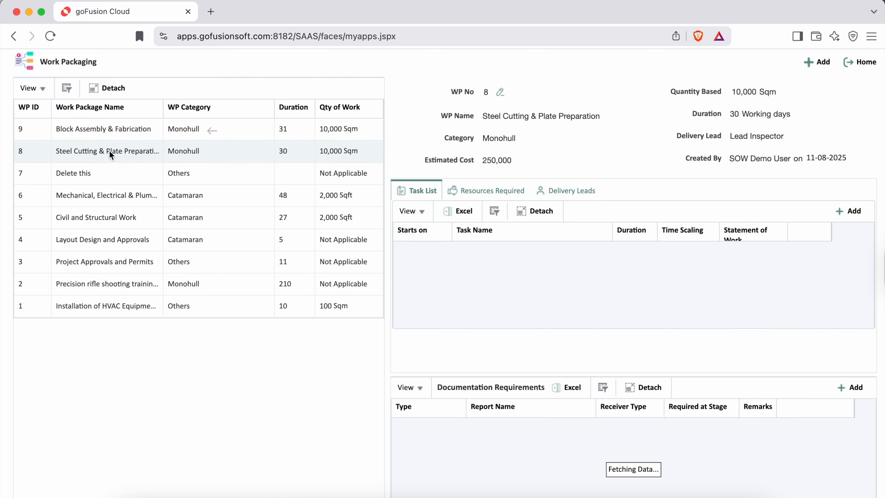
{"action": "mouse_move", "coordinate": [483, 116]}
{"action": "left_mouse_down"}
{"action": "mouse_move", "coordinate": [601, 115]}
{"action": "mouse_move", "coordinate": [620, 139]}
{"action": "left_mouse_up"}
{"action": "left_click", "coordinate": [107, 130]}
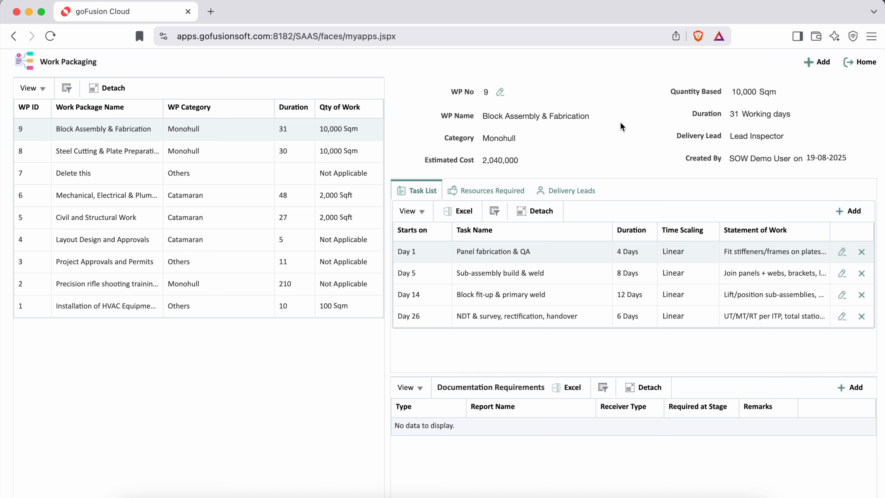
Step: Open the Block Assembly & Fabrication work package for editing and examine its number and duration fields
{"action": "left_click", "coordinate": [500, 92]}
{"action": "left_click_drag", "start_coordinate": [254, 141], "coordinate": [285, 146]}
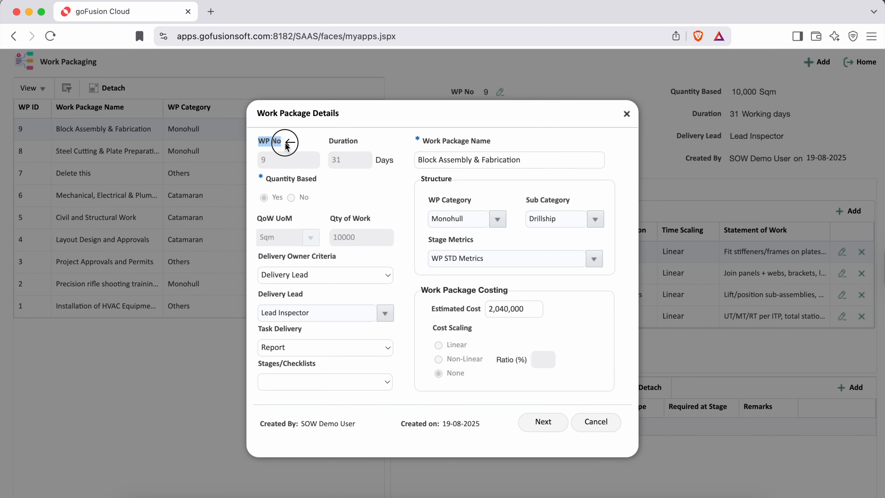
{"action": "left_click", "coordinate": [368, 197]}
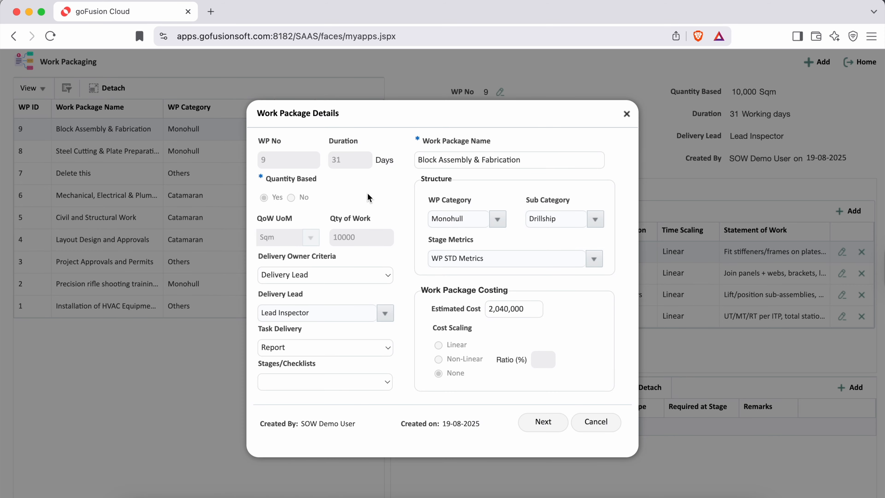
{"action": "left_click_drag", "start_coordinate": [330, 142], "coordinate": [366, 142]}
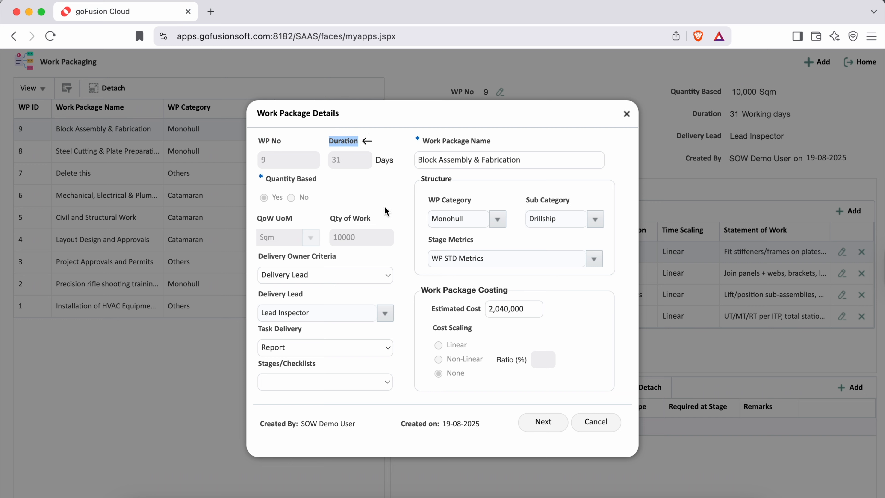
Step: Examine the work package's Quantity Based setting, unit of measure and quantity of work
{"action": "left_click_drag", "start_coordinate": [261, 177], "coordinate": [320, 179]}
{"action": "left_click", "coordinate": [349, 196]}
{"action": "left_click", "coordinate": [271, 199]}
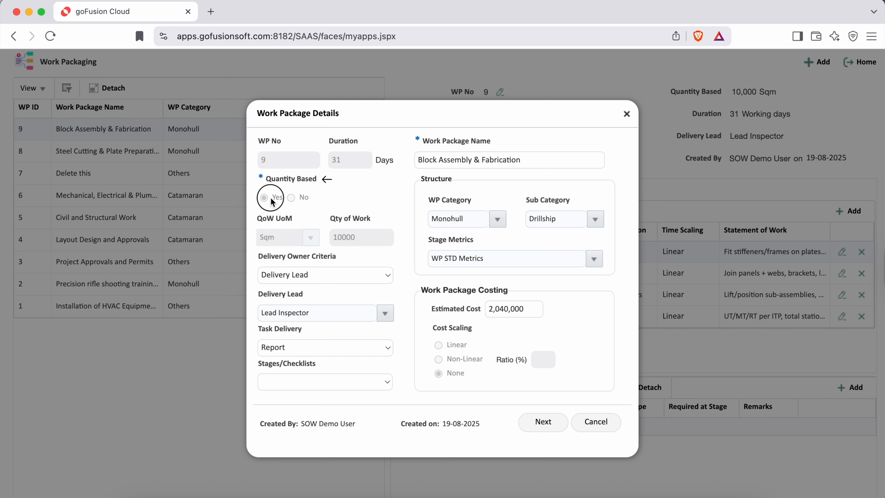
{"action": "double_click", "coordinate": [270, 237]}
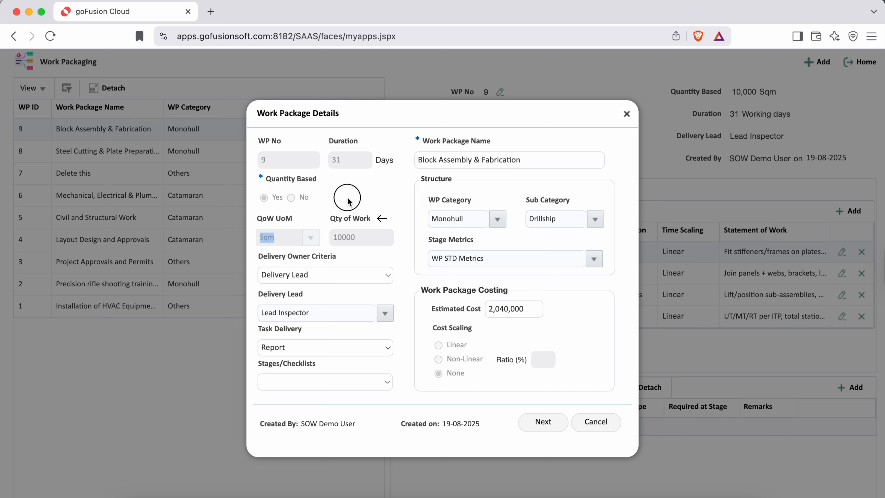
{"action": "double_click", "coordinate": [333, 244]}
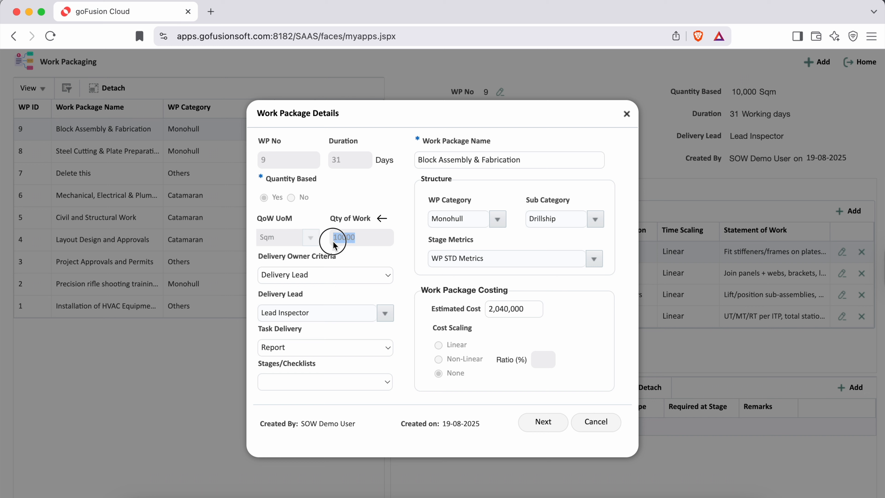
{"action": "left_click", "coordinate": [288, 263]}
Step: Review the available choices for Delivery Owner Criteria and Delivery Lead without changing either selection
{"action": "left_click_drag", "start_coordinate": [258, 259], "coordinate": [337, 257]}
{"action": "left_click", "coordinate": [330, 277]}
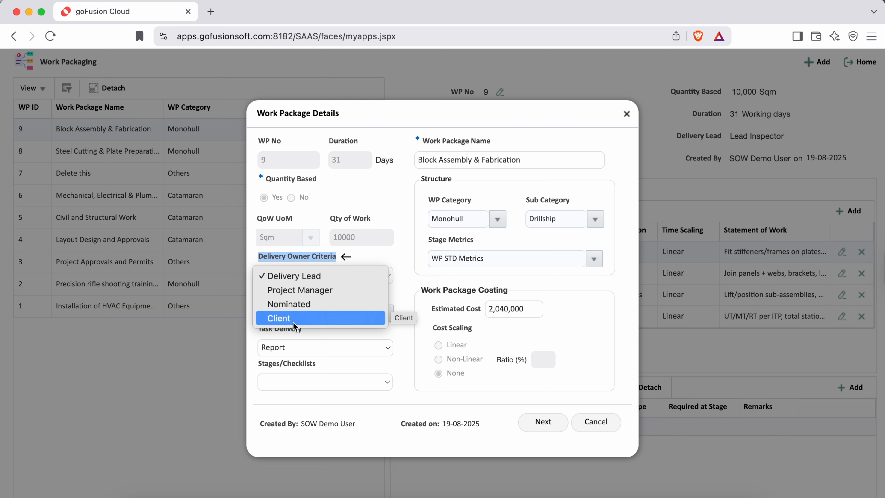
{"action": "left_click", "coordinate": [404, 248]}
{"action": "left_click_drag", "start_coordinate": [258, 296], "coordinate": [304, 296]}
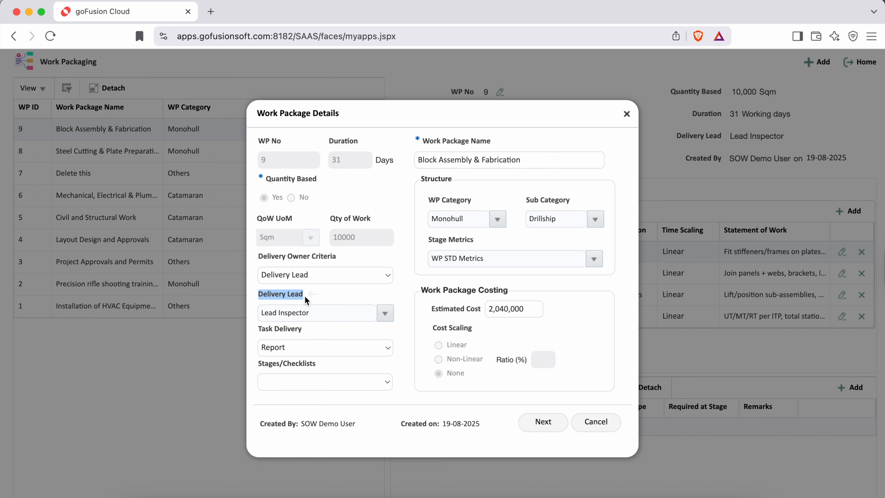
{"action": "left_click", "coordinate": [333, 294]}
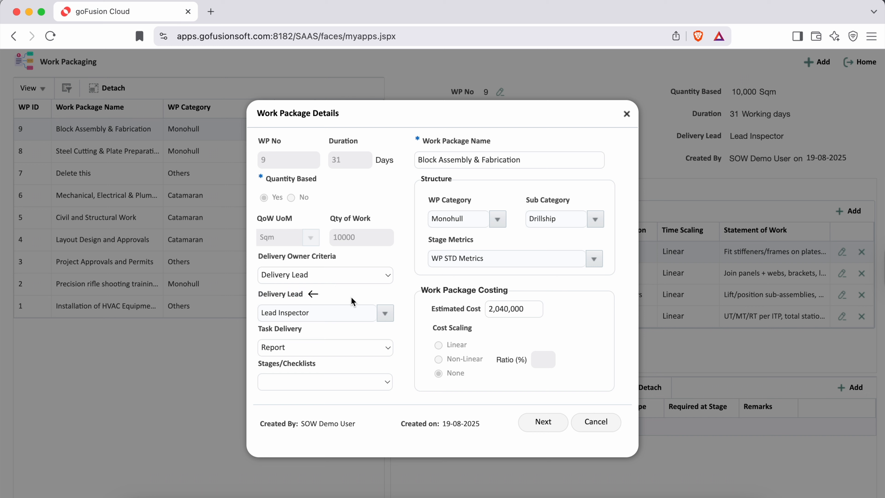
{"action": "left_click", "coordinate": [386, 315]}
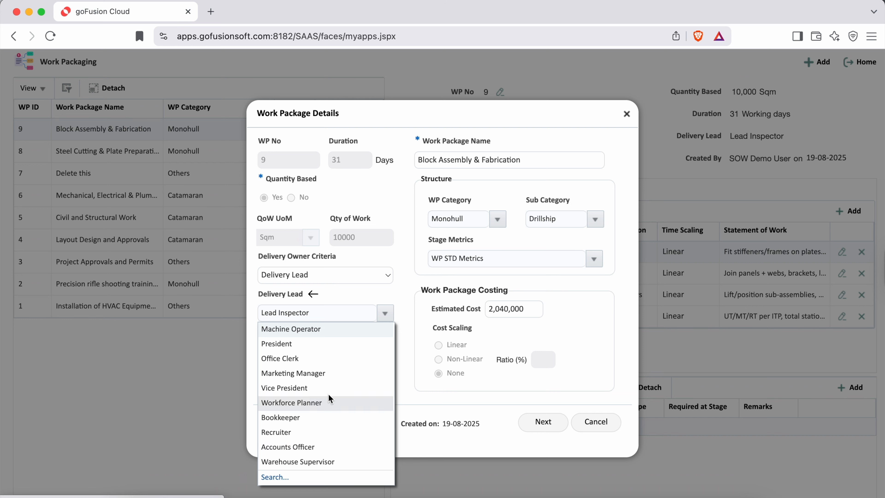
{"action": "left_click", "coordinate": [402, 296]}
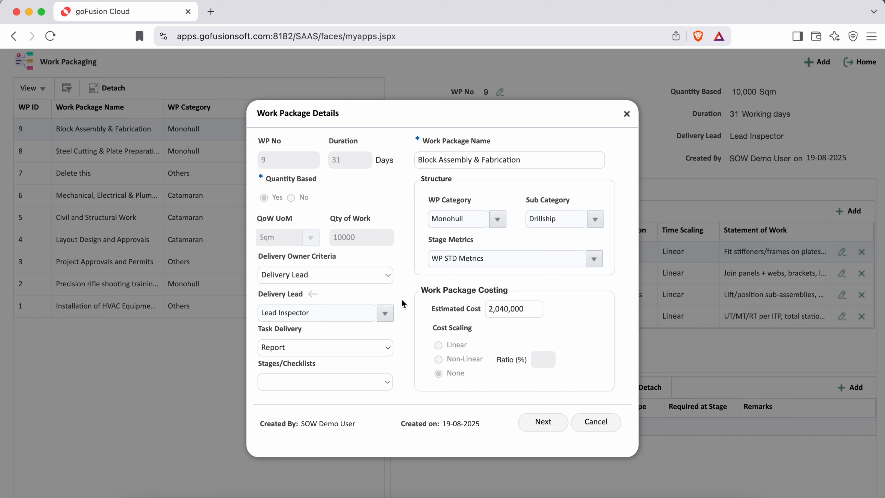
Step: Examine the Stages/Checklists field and review the Task Delivery choices without changing the selection
{"action": "left_click_drag", "start_coordinate": [257, 365], "coordinate": [322, 365]}
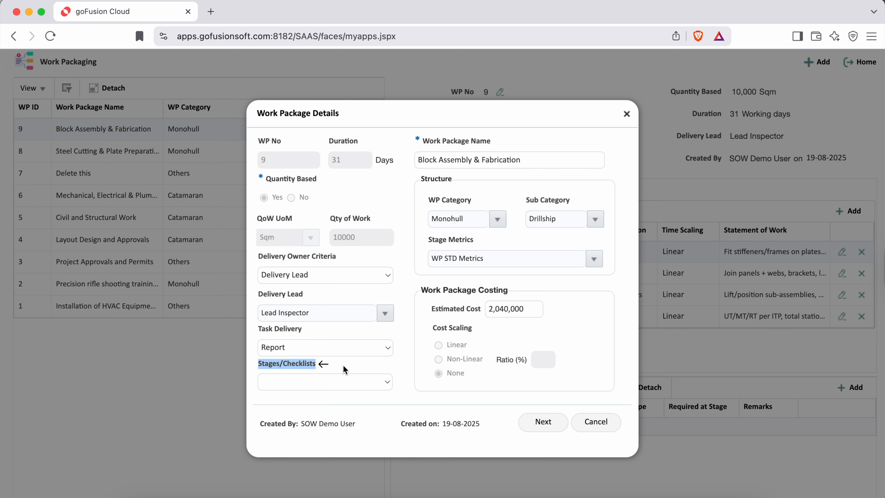
{"action": "left_click", "coordinate": [405, 371]}
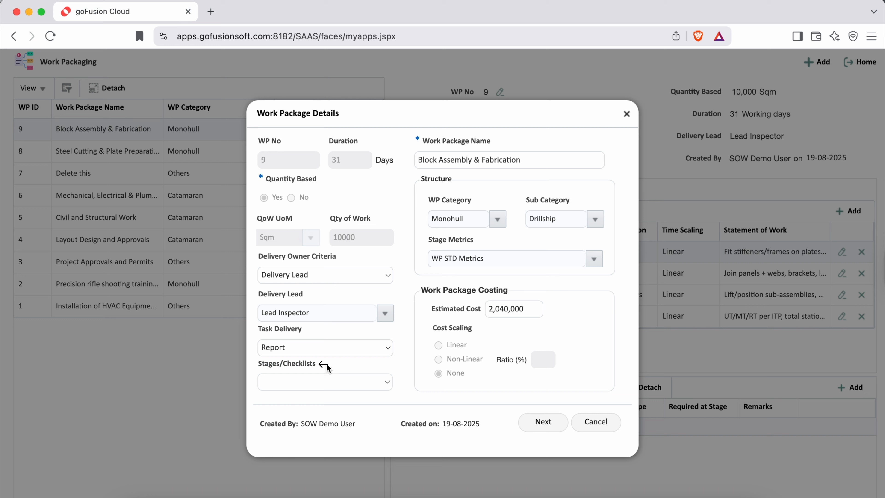
{"action": "left_click_drag", "start_coordinate": [258, 329], "coordinate": [293, 334]}
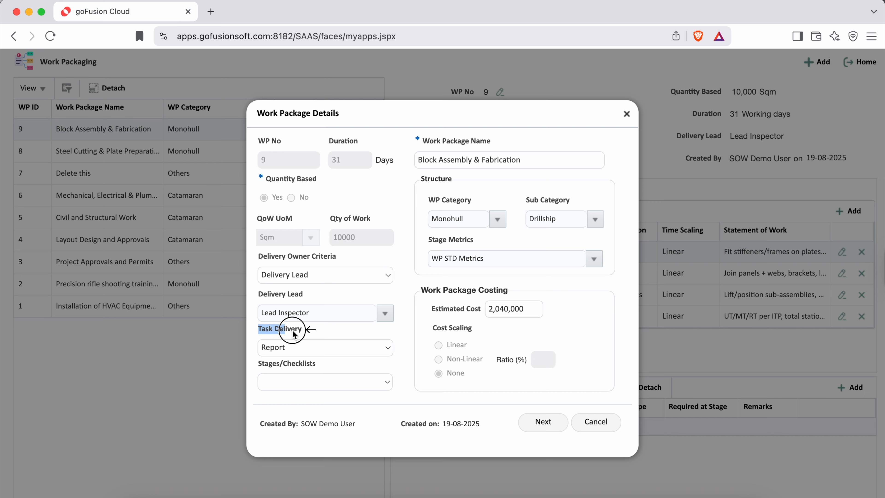
{"action": "left_click", "coordinate": [406, 372]}
{"action": "left_click", "coordinate": [324, 347]}
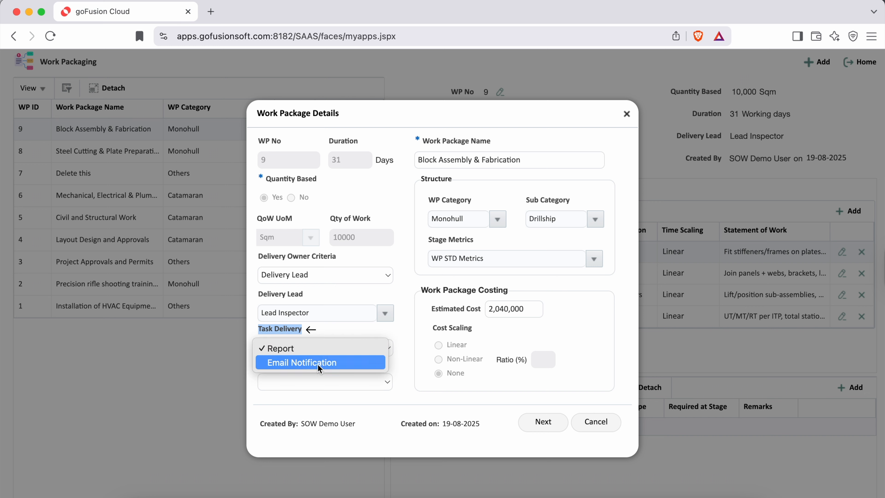
{"action": "left_click", "coordinate": [411, 348]}
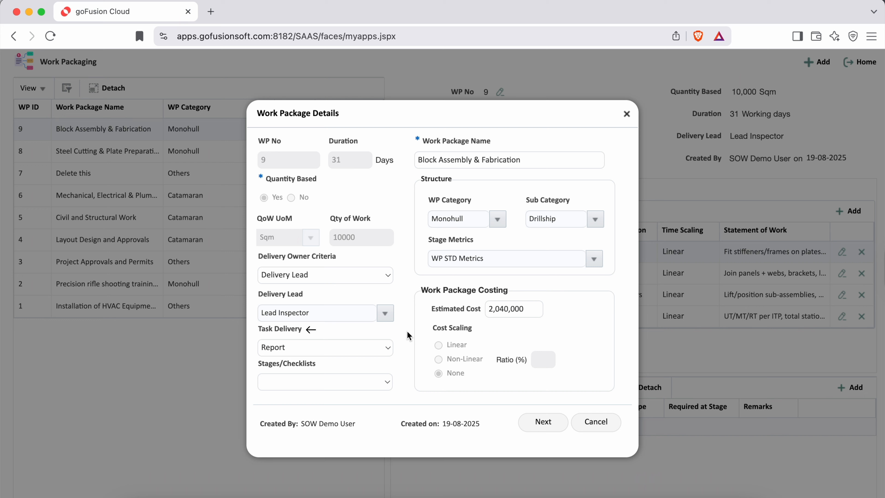
Step: Examine the Structure section heading and the Work Package Name field
{"action": "left_click_drag", "start_coordinate": [420, 180], "coordinate": [453, 180]}
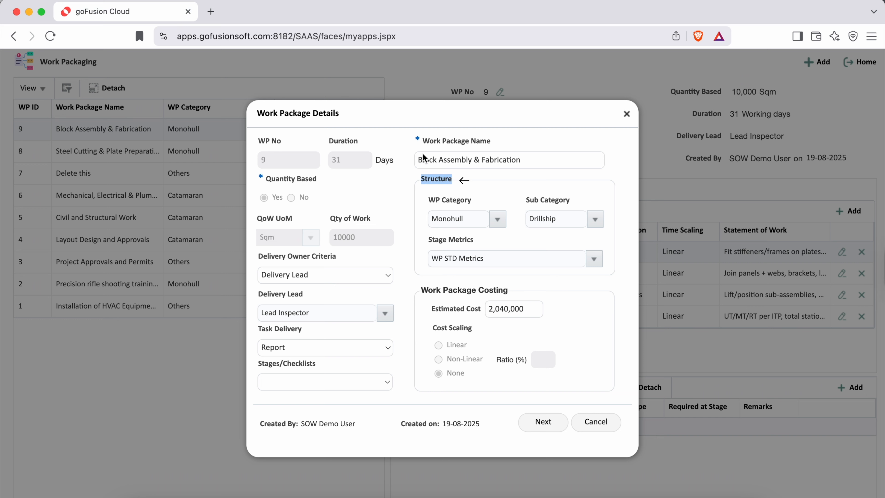
{"action": "left_click_drag", "start_coordinate": [416, 140], "coordinate": [502, 142]}
{"action": "left_click_drag", "start_coordinate": [428, 163], "coordinate": [489, 162]}
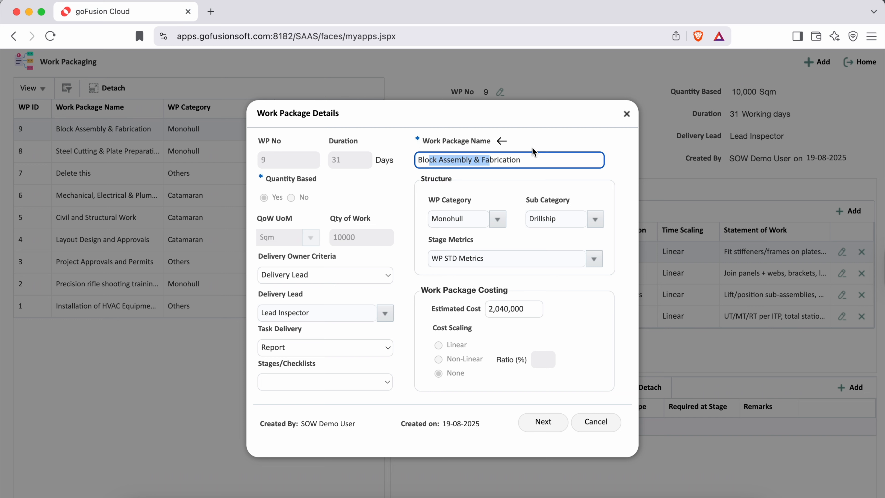
{"action": "left_click", "coordinate": [529, 150]}
{"action": "left_click", "coordinate": [455, 182]}
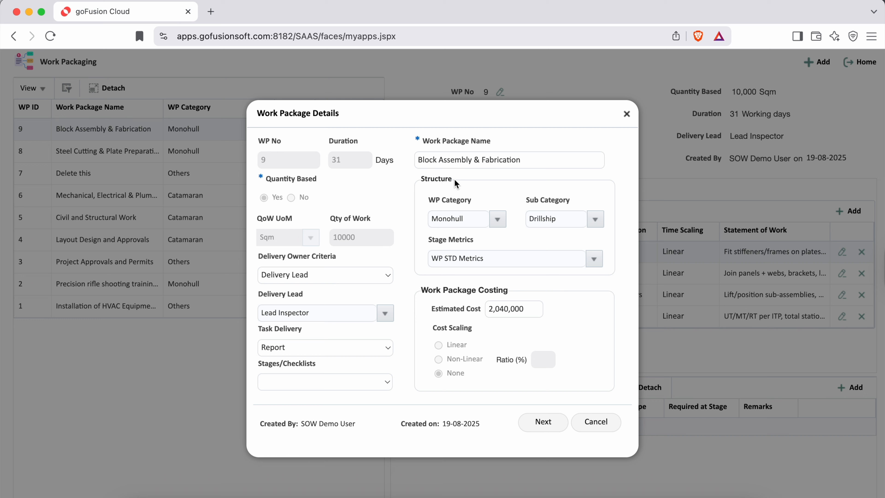
Step: Examine the WP Category, Sub Category and Stage Metrics settings that define the work package's structure
{"action": "left_click_drag", "start_coordinate": [429, 200], "coordinate": [574, 203]}
{"action": "left_click", "coordinate": [491, 192]}
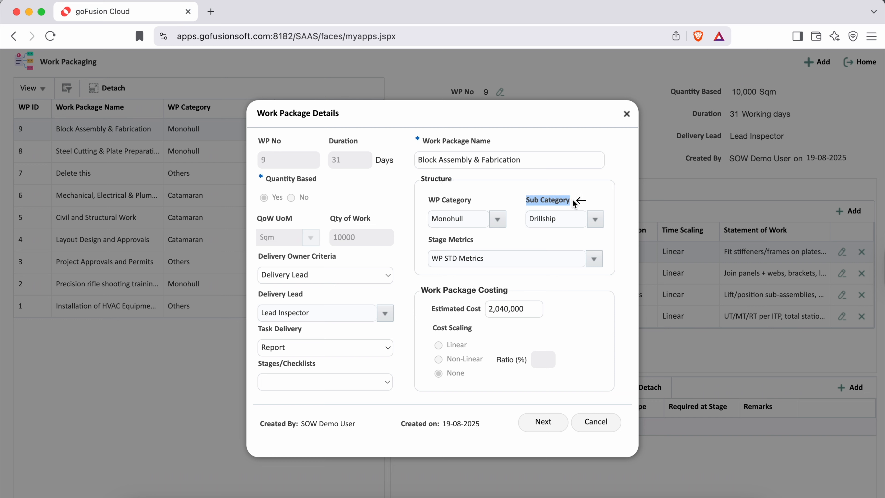
{"action": "left_click", "coordinate": [584, 195]}
{"action": "left_click", "coordinate": [596, 221]}
{"action": "left_click", "coordinate": [556, 276]}
{"action": "left_click_drag", "start_coordinate": [429, 240], "coordinate": [478, 242]}
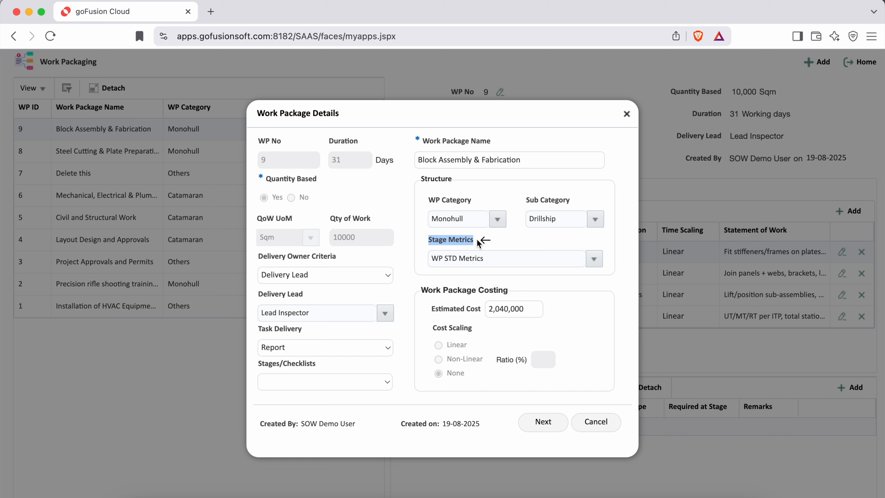
{"action": "left_click", "coordinate": [620, 281]}
Step: Examine the Work Package Costing section and how its cost scaling options relate to the quantity of work
{"action": "left_click_drag", "start_coordinate": [422, 290], "coordinate": [507, 293]}
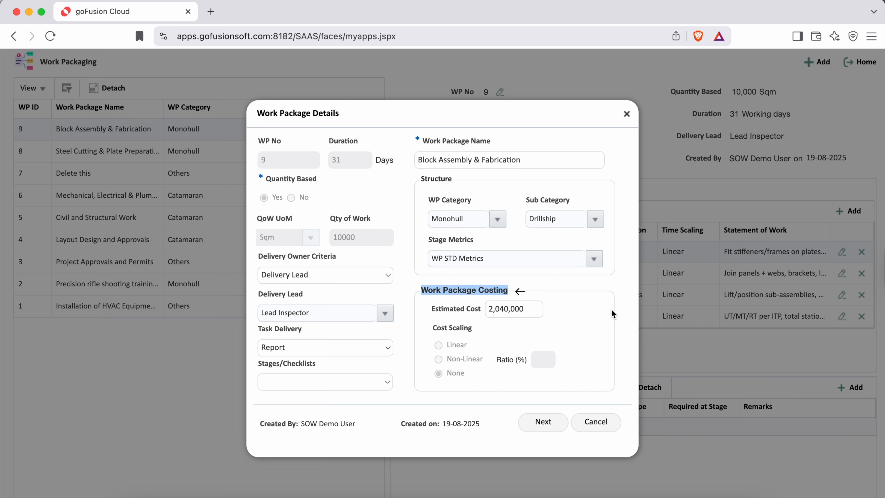
{"action": "left_click", "coordinate": [594, 307]}
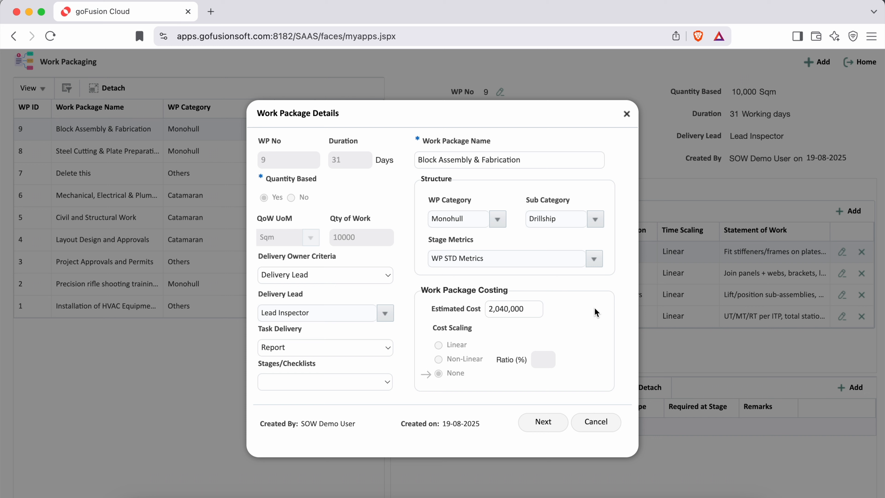
{"action": "left_click_drag", "start_coordinate": [445, 345], "coordinate": [475, 350]}
{"action": "left_click_drag", "start_coordinate": [432, 328], "coordinate": [472, 333]}
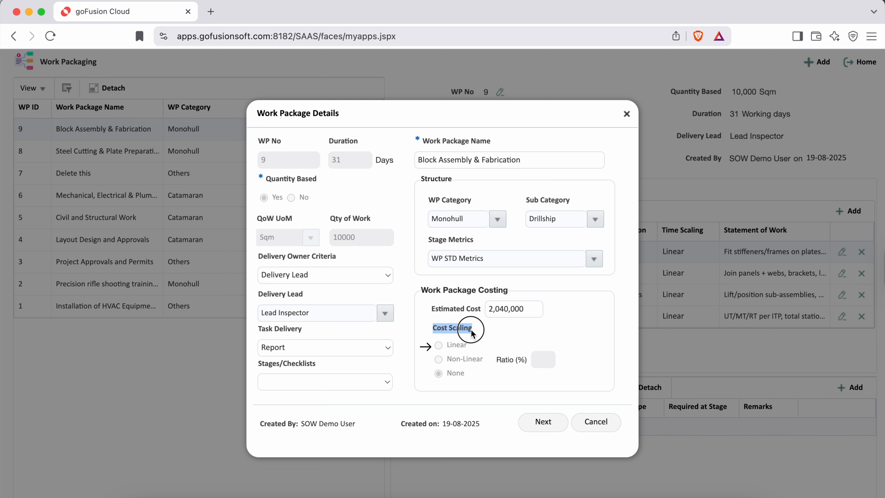
{"action": "left_click_drag", "start_coordinate": [331, 219], "coordinate": [375, 219]}
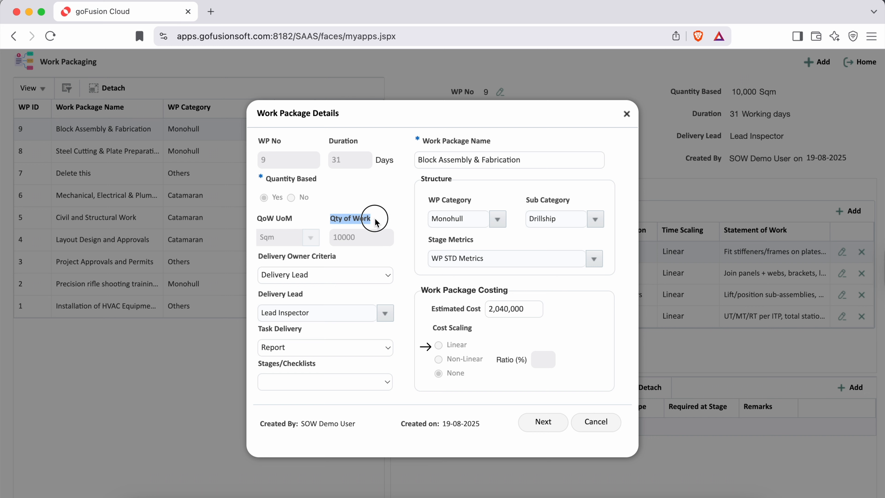
{"action": "left_click", "coordinate": [585, 322]}
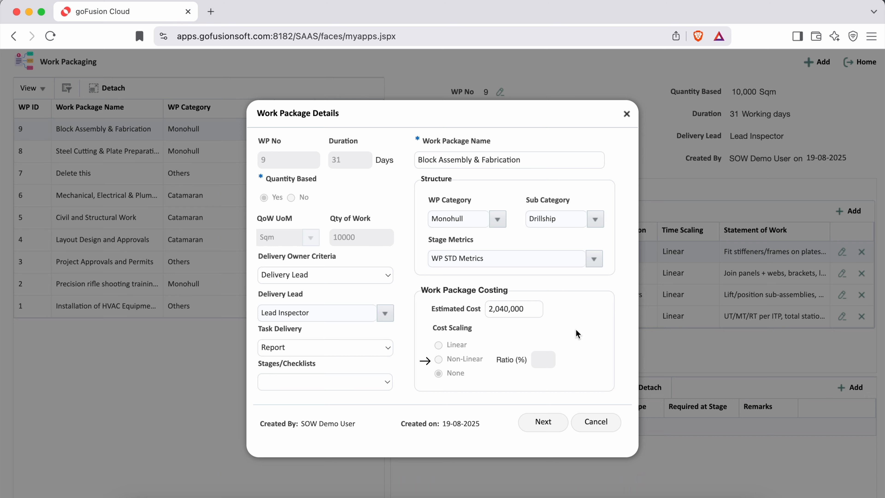
Step: Continue to the second page of the work package details and examine its delivery method, client approval, skill level and certification rules
{"action": "left_click", "coordinate": [547, 425]}
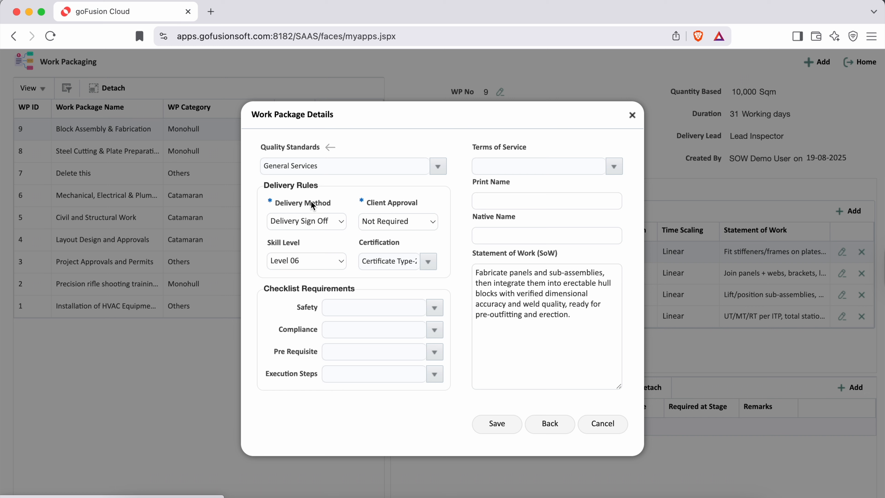
{"action": "left_click_drag", "start_coordinate": [275, 203], "coordinate": [410, 204]}
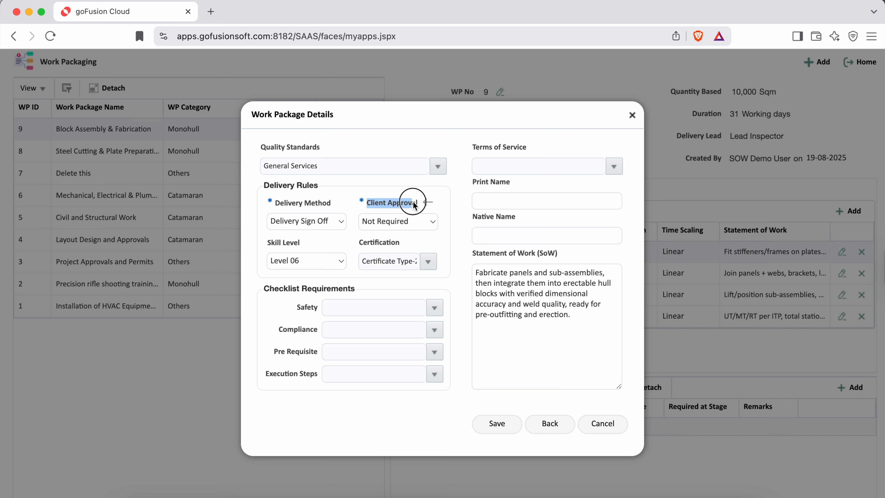
{"action": "left_click_drag", "start_coordinate": [266, 241], "coordinate": [301, 245]}
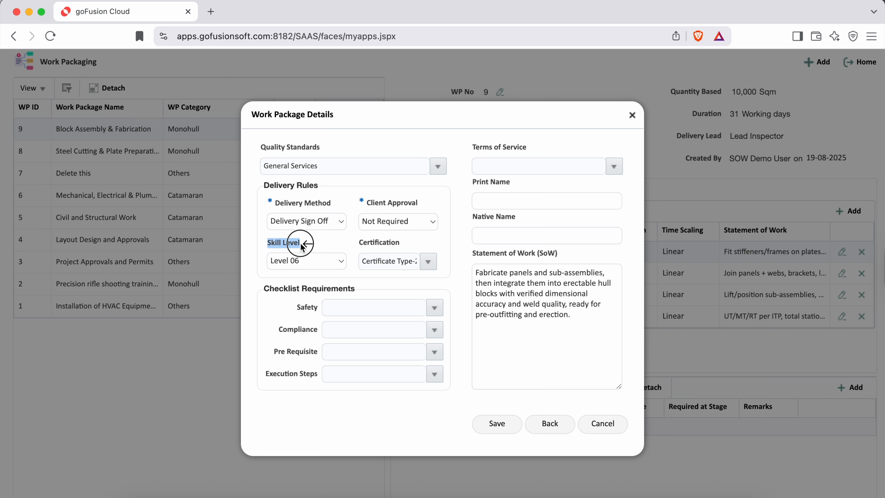
{"action": "left_click_drag", "start_coordinate": [357, 242], "coordinate": [407, 243]}
{"action": "left_click", "coordinate": [464, 242]}
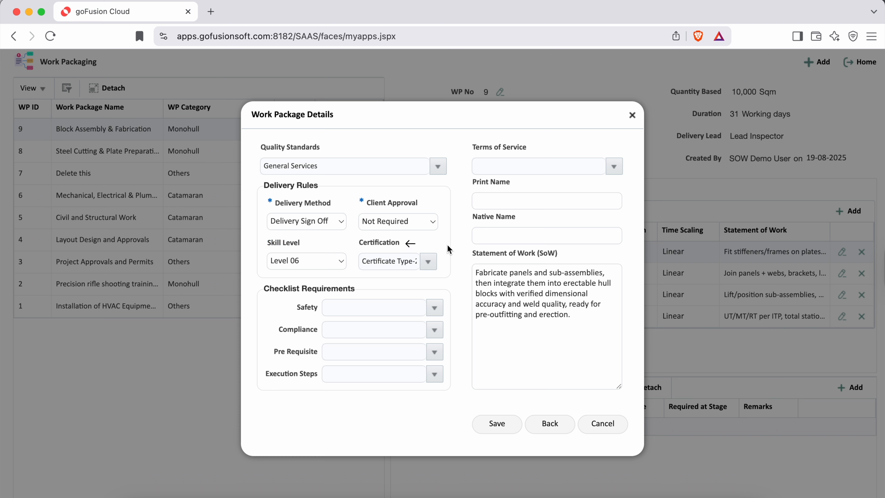
Step: Examine the Checklist Requirements section of the work package
{"action": "left_click_drag", "start_coordinate": [266, 289], "coordinate": [356, 292]}
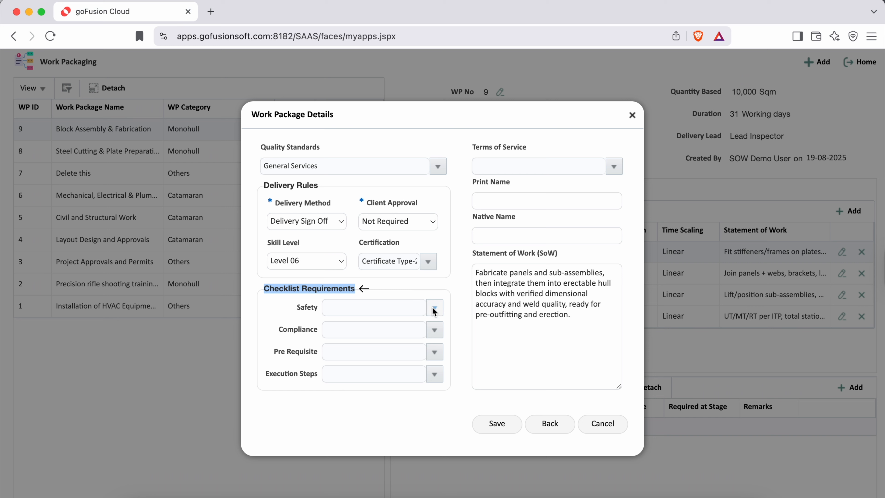
{"action": "left_click", "coordinate": [278, 323]}
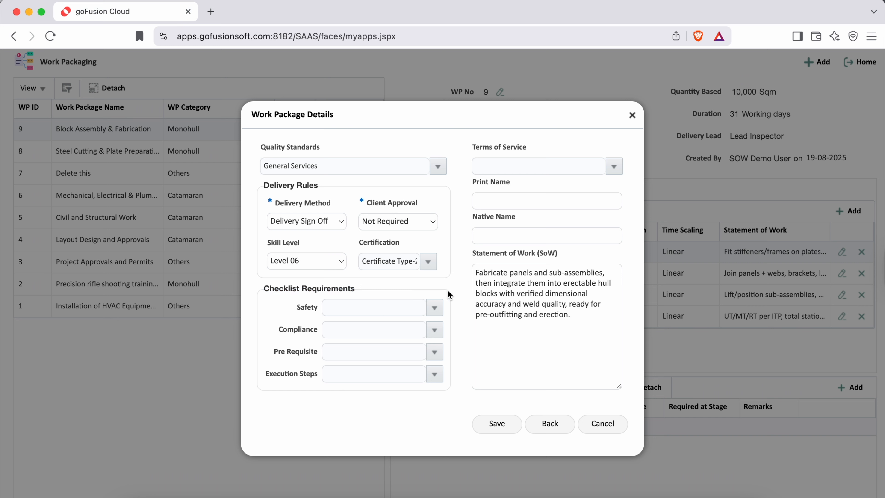
{"action": "left_click", "coordinate": [453, 276]}
Step: Examine the Terms of Service and Print Name fields of the work package
{"action": "left_click_drag", "start_coordinate": [472, 150], "coordinate": [530, 149]}
{"action": "left_click", "coordinate": [560, 147]}
{"action": "left_click", "coordinate": [490, 205]}
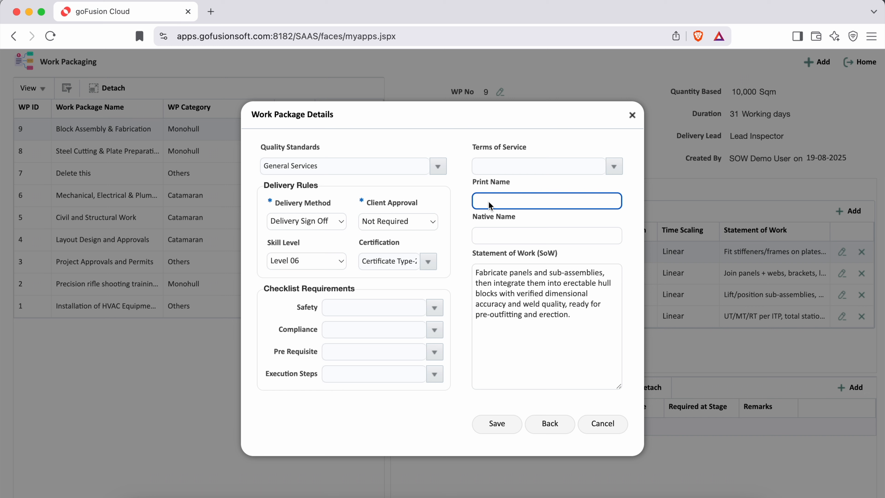
Step: Examine the Native Name and Statement of Work fields of the work package, then close its details without saving
{"action": "left_click_drag", "start_coordinate": [469, 220], "coordinate": [516, 218]}
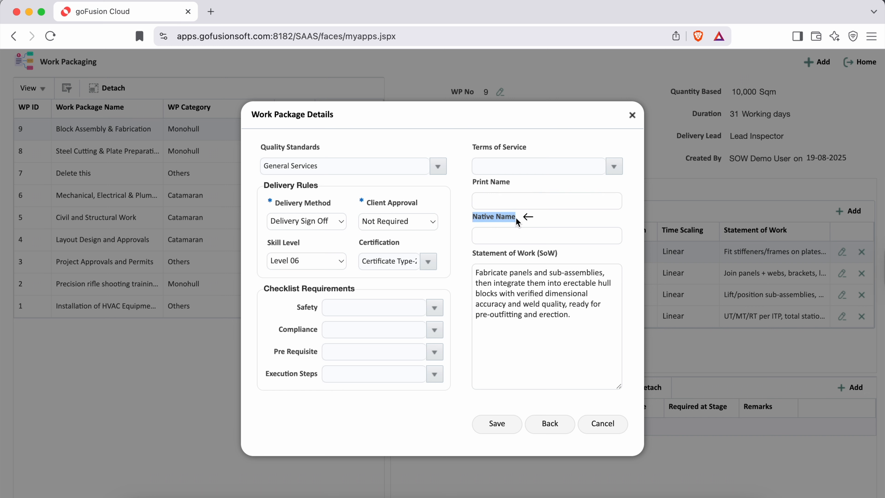
{"action": "left_click", "coordinate": [543, 218]}
{"action": "left_click", "coordinate": [488, 241]}
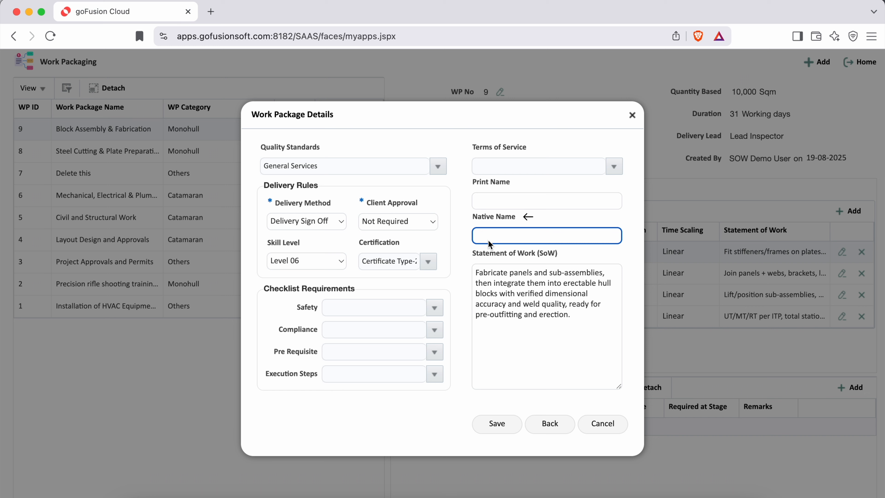
{"action": "left_click", "coordinate": [415, 405]}
{"action": "left_click_drag", "start_coordinate": [477, 253], "coordinate": [562, 251]}
{"action": "left_click_drag", "start_coordinate": [570, 315], "coordinate": [468, 276]}
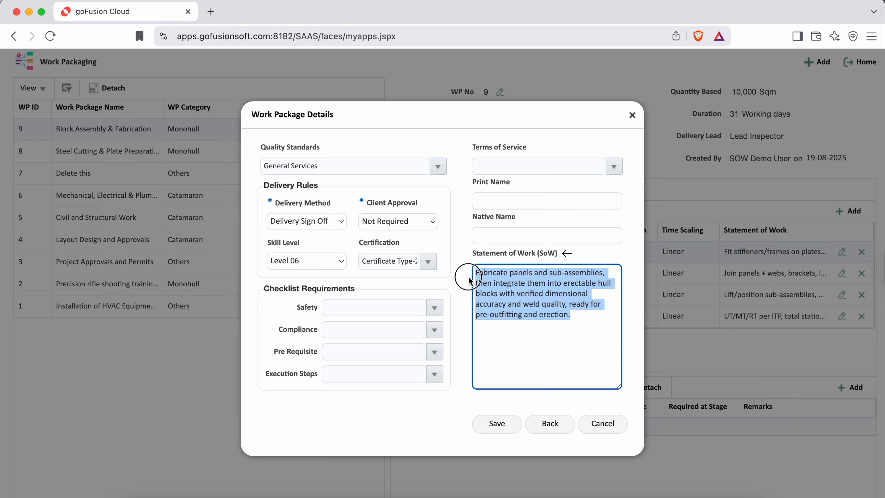
{"action": "left_click", "coordinate": [413, 408]}
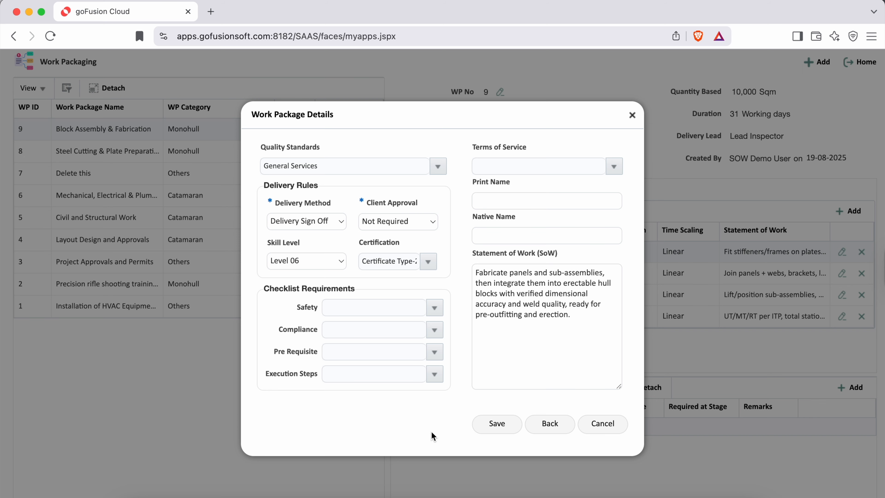
{"action": "left_click", "coordinate": [608, 423]}
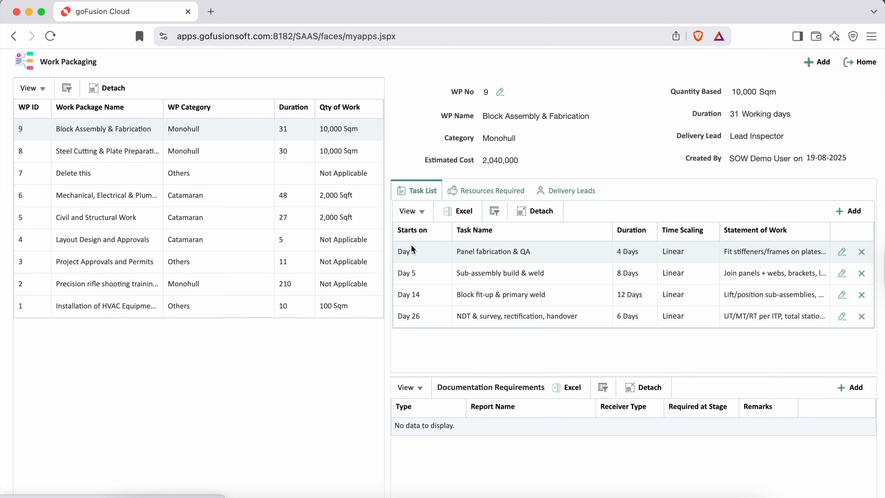
Step: Display the Steel Cutting & Plate Preparation work package and examine the start days, names and durations of its tasks
{"action": "left_click", "coordinate": [118, 152]}
{"action": "left_click_drag", "start_coordinate": [481, 119], "coordinate": [601, 114]}
{"action": "left_click", "coordinate": [619, 135]}
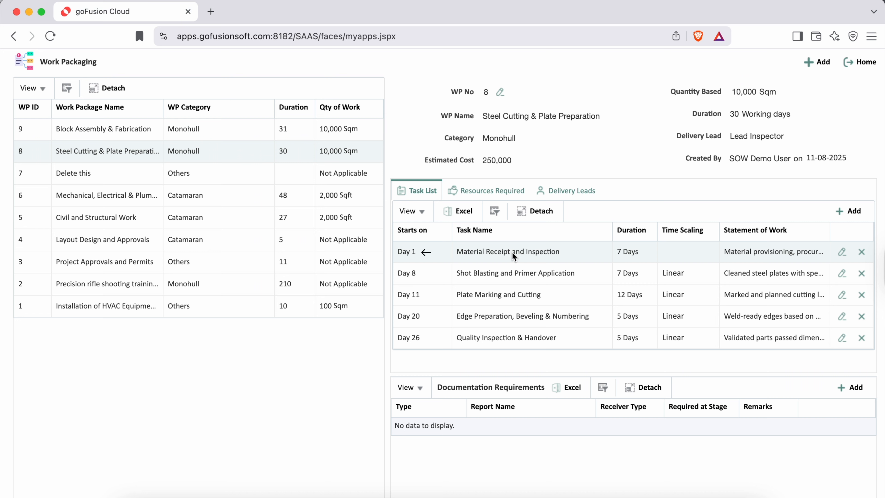
{"action": "left_click_drag", "start_coordinate": [619, 255], "coordinate": [642, 257]}
{"action": "left_click", "coordinate": [628, 189]}
Step: Open the Material Receipt and Inspection task for editing and examine its task type and task name
{"action": "left_click", "coordinate": [842, 250]}
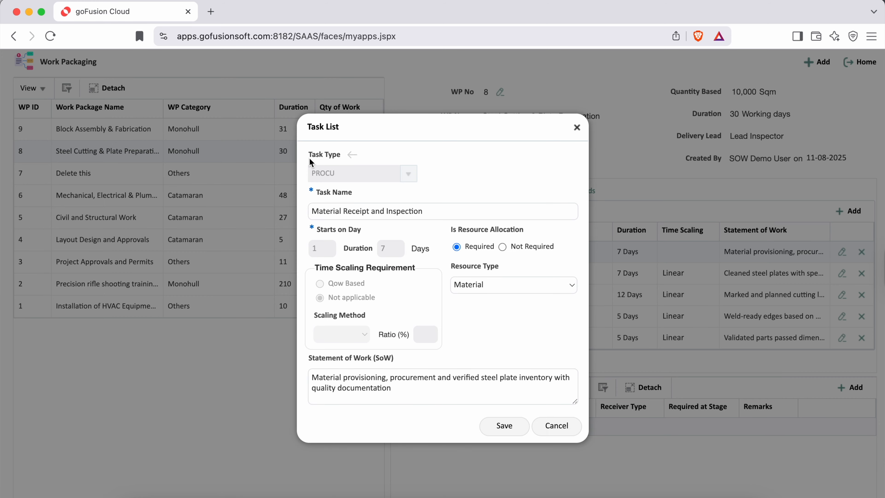
{"action": "left_click_drag", "start_coordinate": [307, 154], "coordinate": [342, 156]}
{"action": "triple_click", "coordinate": [355, 187]}
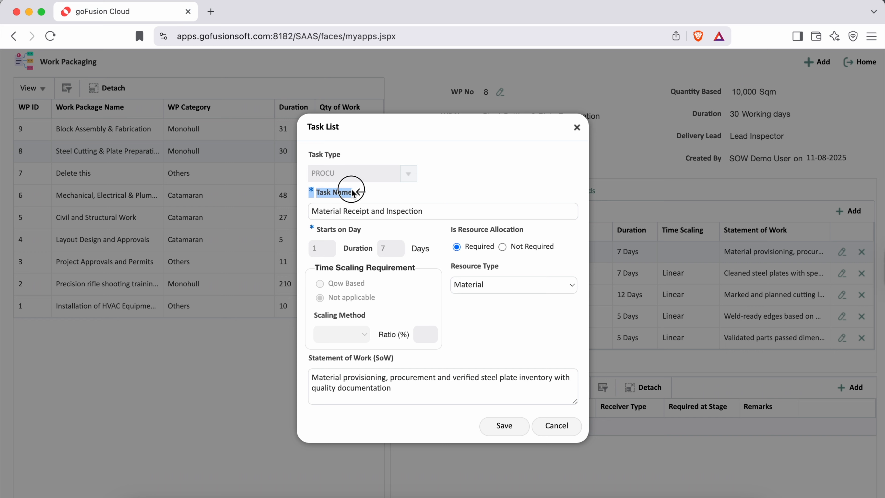
{"action": "left_click", "coordinate": [380, 195]}
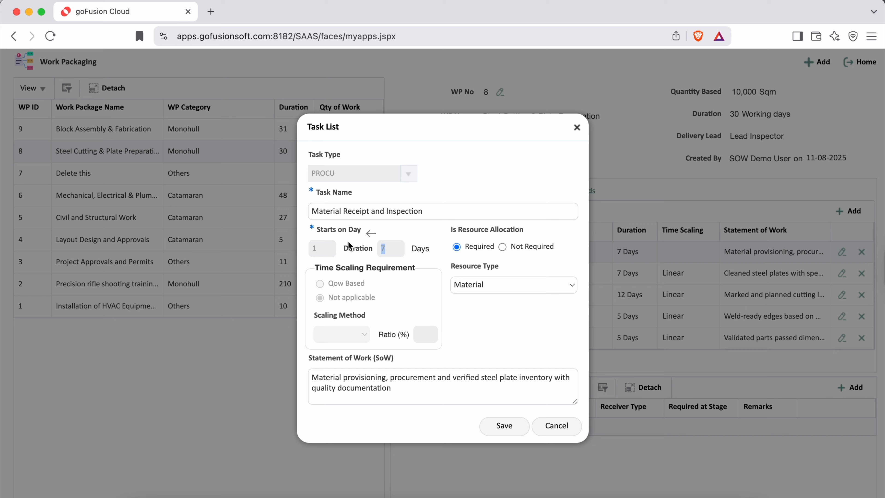
{"action": "left_click_drag", "start_coordinate": [429, 214], "coordinate": [287, 209]}
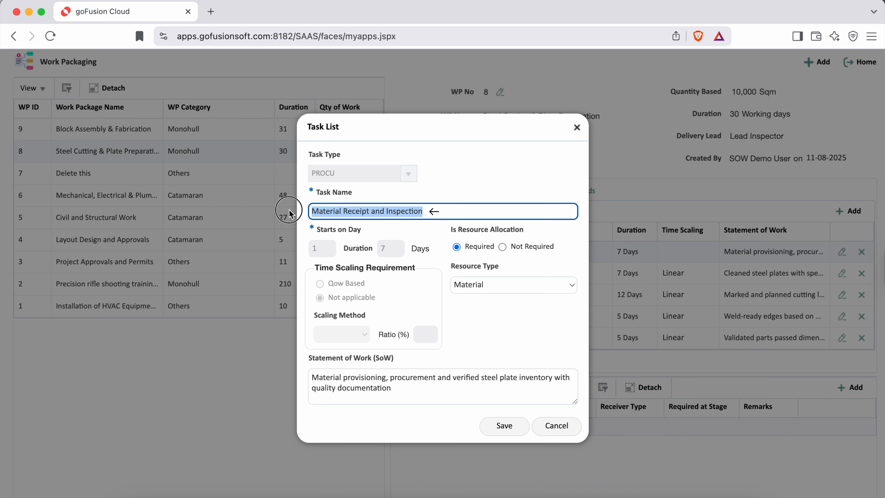
{"action": "left_click", "coordinate": [397, 232]}
Step: Examine how the Material Receipt and Inspection task's time scaling options relate to its duration, then close the task unchanged
{"action": "left_click_drag", "start_coordinate": [314, 268], "coordinate": [417, 270]}
{"action": "left_click", "coordinate": [419, 284]}
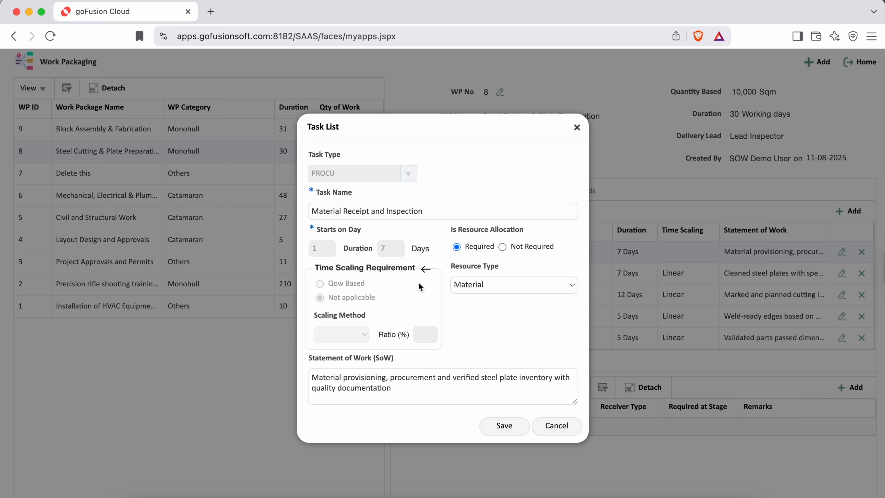
{"action": "left_click_drag", "start_coordinate": [388, 246], "coordinate": [380, 249]}
{"action": "left_click", "coordinate": [411, 294]}
{"action": "left_click_drag", "start_coordinate": [331, 289], "coordinate": [366, 286]}
{"action": "left_click", "coordinate": [390, 287]}
{"action": "left_click_drag", "start_coordinate": [329, 296], "coordinate": [372, 298]}
{"action": "left_click", "coordinate": [387, 281]}
{"action": "left_click_drag", "start_coordinate": [381, 249], "coordinate": [388, 249]}
{"action": "left_click", "coordinate": [486, 174]}
{"action": "key", "text": "Escape"}
Step: Open the Shot Blasting and Primer Application task and examine its Qow Based time scaling, scaling method and ratio
{"action": "left_click", "coordinate": [842, 273]}
{"action": "left_click_drag", "start_coordinate": [445, 212], "coordinate": [313, 213]}
{"action": "left_click", "coordinate": [490, 180]}
{"action": "left_click_drag", "start_coordinate": [327, 285], "coordinate": [376, 284]}
{"action": "left_click", "coordinate": [314, 317]}
{"action": "left_click_drag", "start_coordinate": [314, 320], "coordinate": [363, 316]}
{"action": "left_click", "coordinate": [412, 307]}
{"action": "left_click_drag", "start_coordinate": [417, 333], "coordinate": [439, 337]}
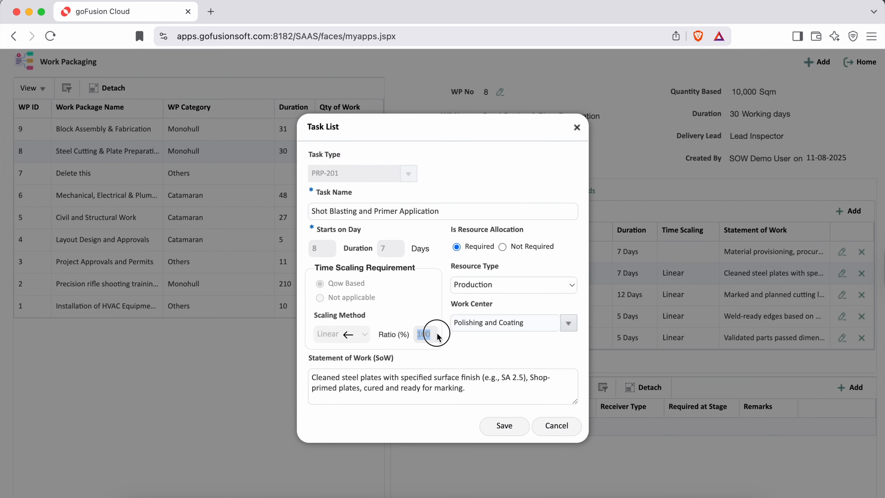
{"action": "left_click", "coordinate": [424, 313]}
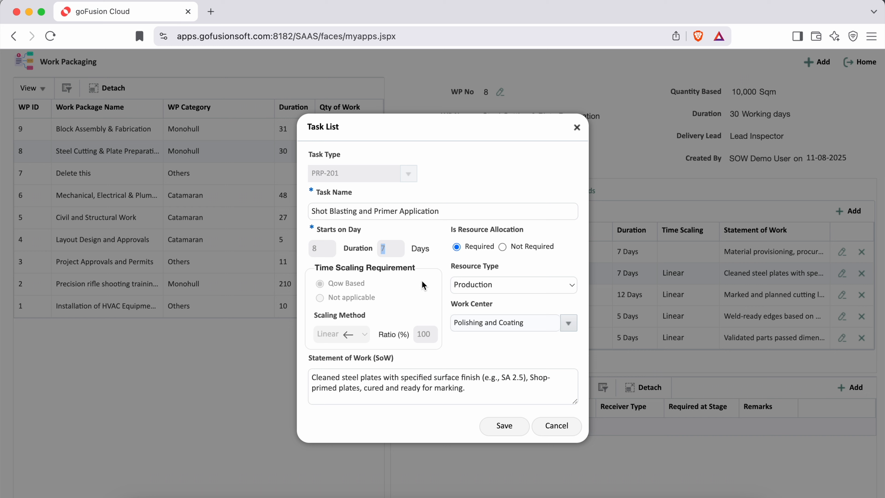
Step: Examine the resource allocation setting and the available resource types of the Shot Blasting and Primer Application task
{"action": "left_click_drag", "start_coordinate": [444, 234], "coordinate": [529, 234]}
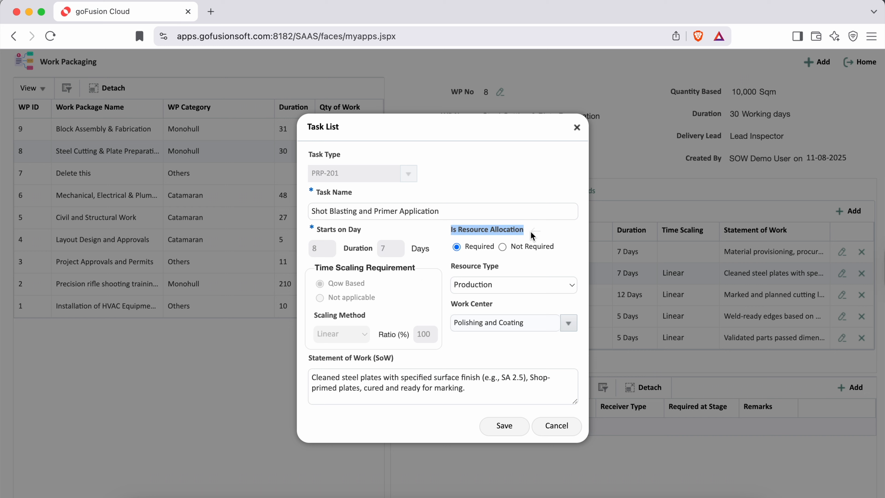
{"action": "left_click", "coordinate": [568, 248]}
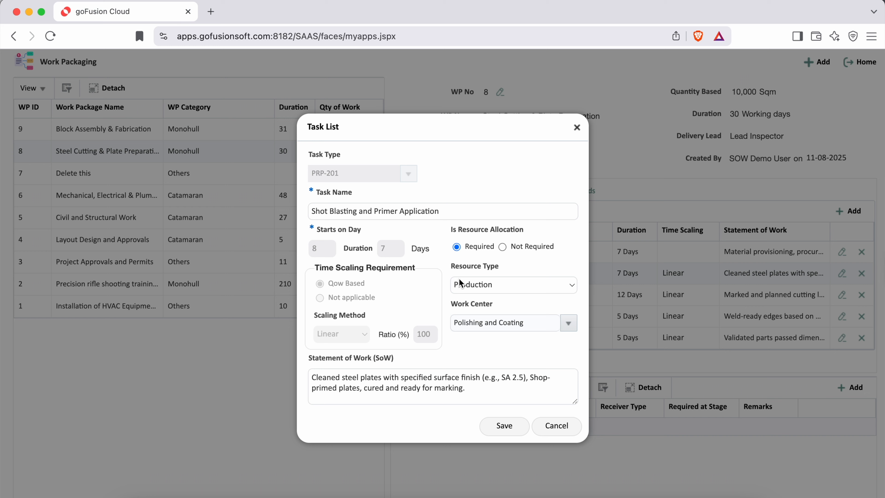
{"action": "left_click_drag", "start_coordinate": [452, 266], "coordinate": [496, 266]}
{"action": "left_click", "coordinate": [475, 254]}
{"action": "left_click", "coordinate": [506, 285]}
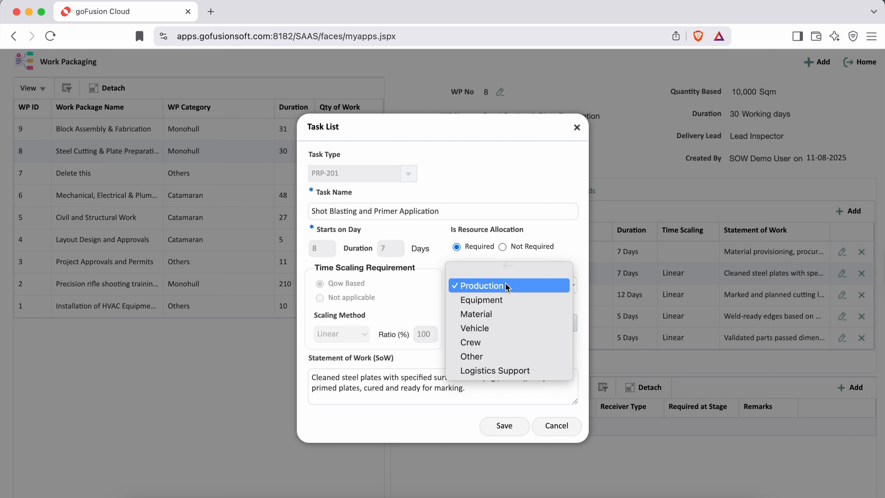
{"action": "left_click", "coordinate": [495, 290]}
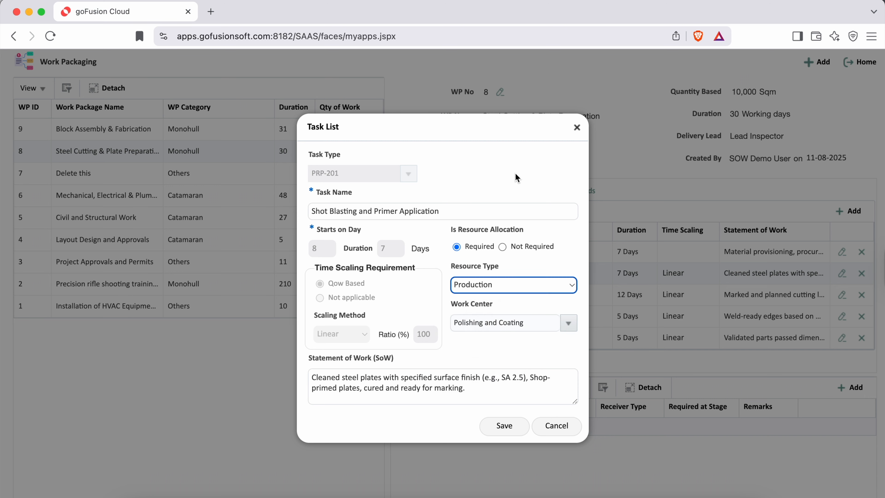
{"action": "left_click_drag", "start_coordinate": [475, 256], "coordinate": [494, 275]}
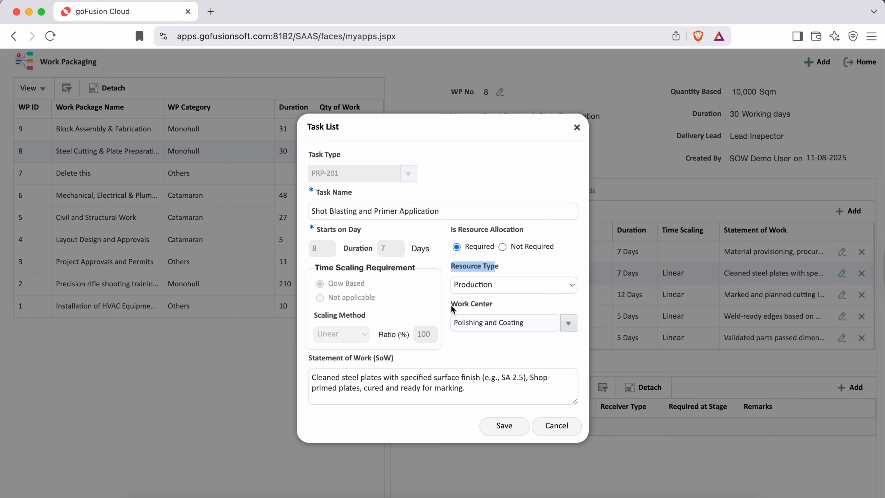
Step: Examine the task's Work Center in relation to its resource type, then close the task without saving
{"action": "left_click_drag", "start_coordinate": [452, 308], "coordinate": [500, 307]}
{"action": "left_click", "coordinate": [527, 310]}
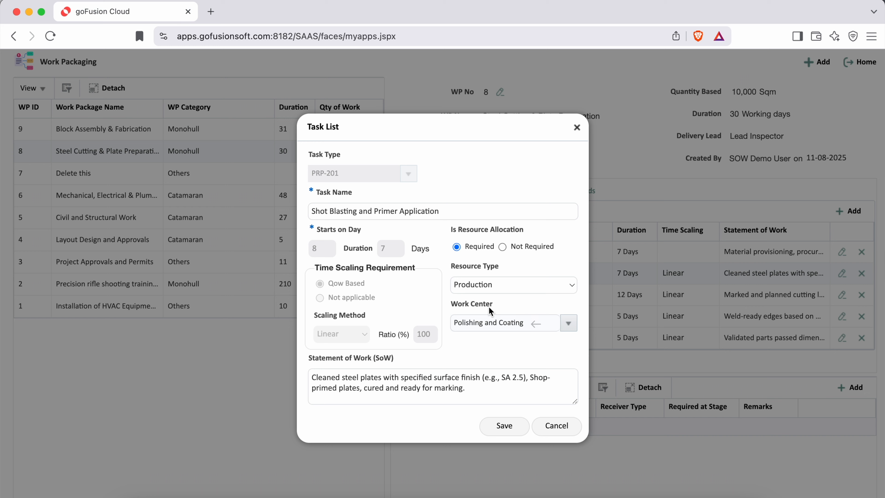
{"action": "left_click_drag", "start_coordinate": [452, 305], "coordinate": [499, 309]}
{"action": "left_click", "coordinate": [525, 302]}
{"action": "left_click_drag", "start_coordinate": [451, 267], "coordinate": [495, 271]}
{"action": "left_click", "coordinate": [538, 264]}
{"action": "left_click", "coordinate": [561, 425]}
Step: Reopen the Material Receipt and Inspection task, review its resource type options keeping Material, and close it without saving
{"action": "left_click", "coordinate": [670, 248]}
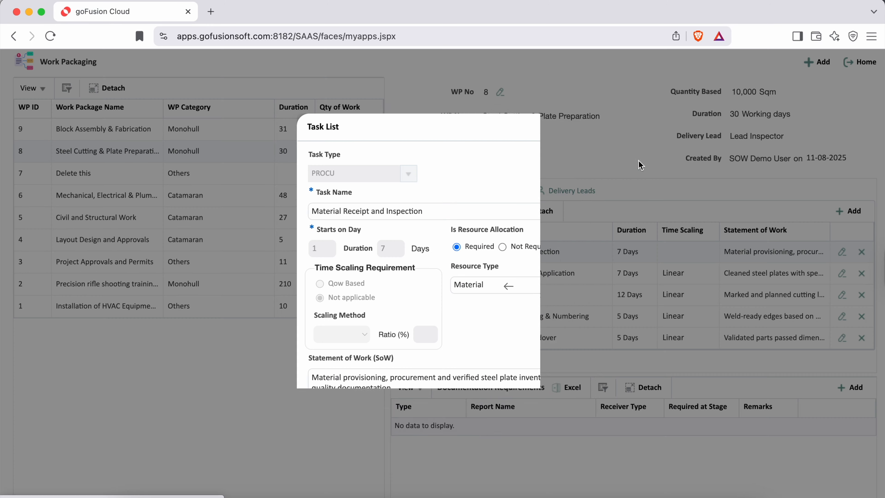
{"action": "left_click", "coordinate": [541, 285]}
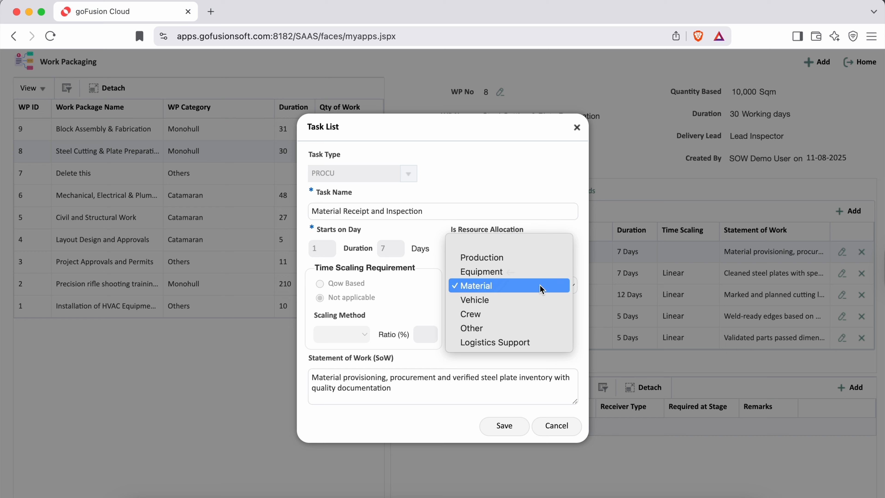
{"action": "left_click", "coordinate": [488, 289]}
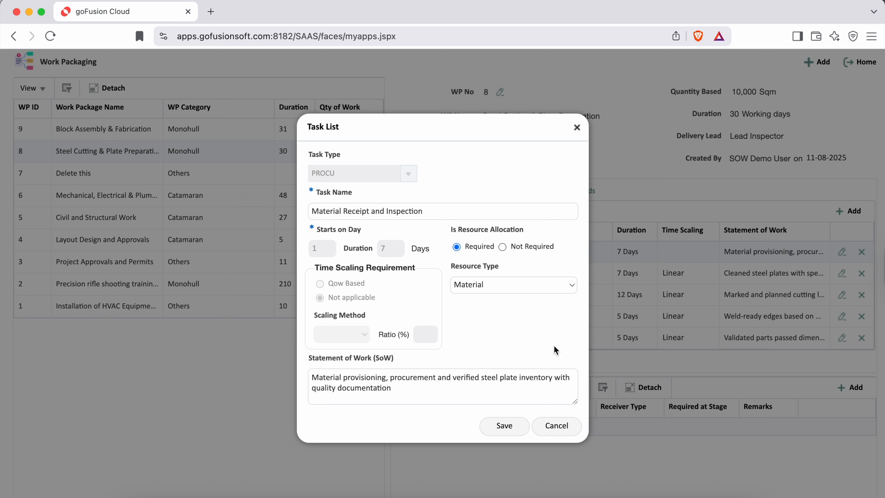
{"action": "left_click", "coordinate": [560, 426]}
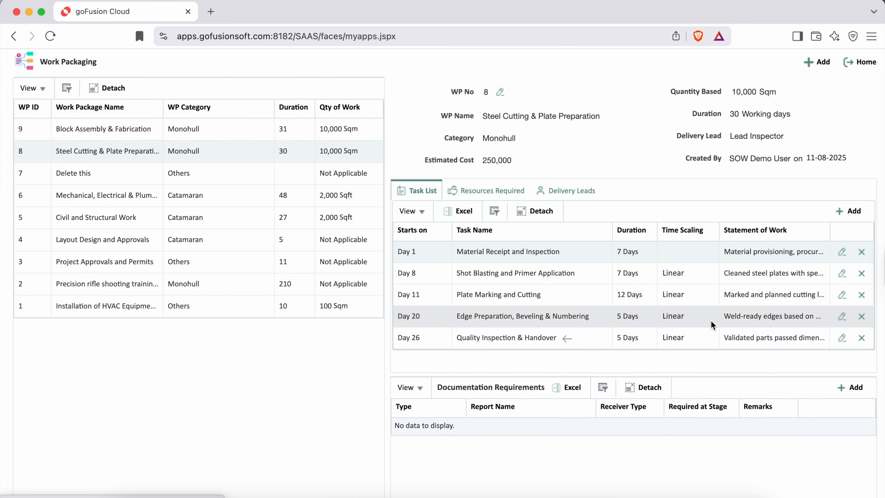
Step: Open the Quality Inspection & Handover task, examine its resource allocation and Qow Based time scaling, and close it without saving
{"action": "left_click", "coordinate": [842, 337]}
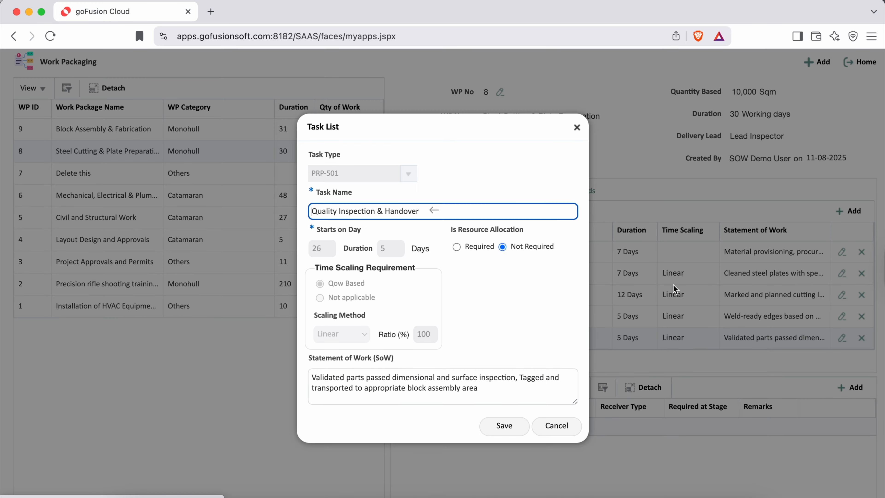
{"action": "left_click_drag", "start_coordinate": [510, 246], "coordinate": [565, 251]}
{"action": "left_click", "coordinate": [533, 311]}
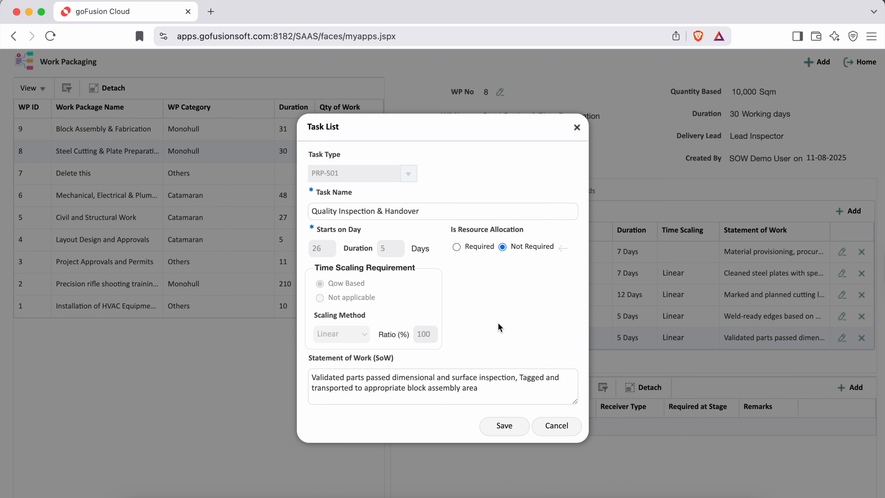
{"action": "left_click_drag", "start_coordinate": [329, 282], "coordinate": [365, 286]}
{"action": "left_click", "coordinate": [517, 299]}
{"action": "left_click", "coordinate": [517, 298]}
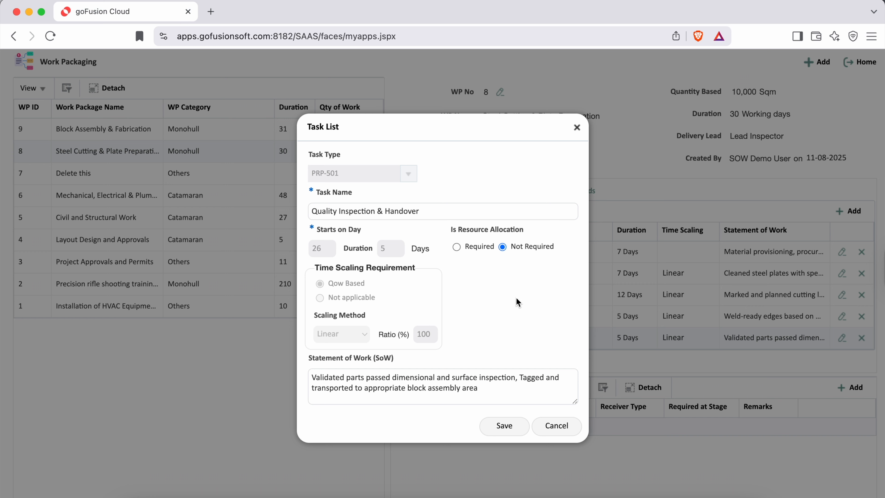
{"action": "left_click", "coordinate": [556, 425]}
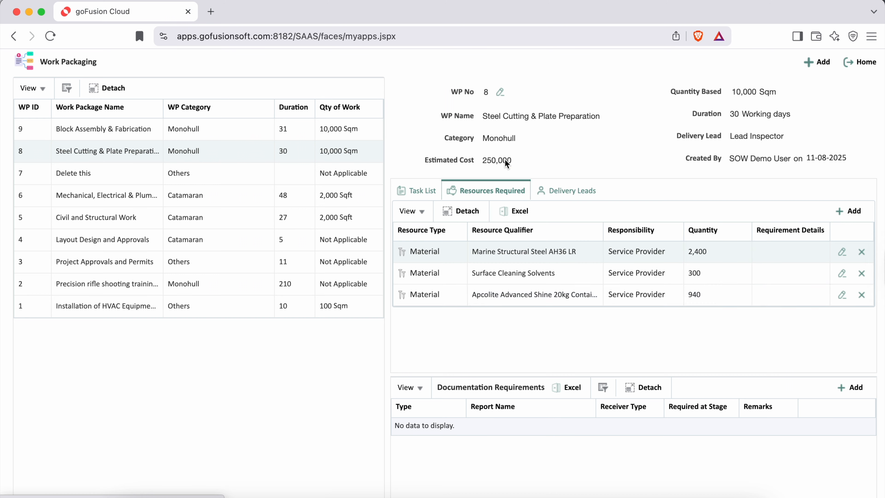
Step: Review the resources required for the Steel Cutting & Plate Preparation work package against its quantity of work
{"action": "left_click_drag", "start_coordinate": [483, 119], "coordinate": [566, 118]}
{"action": "left_click", "coordinate": [567, 118]}
{"action": "left_click_drag", "start_coordinate": [731, 94], "coordinate": [781, 92]}
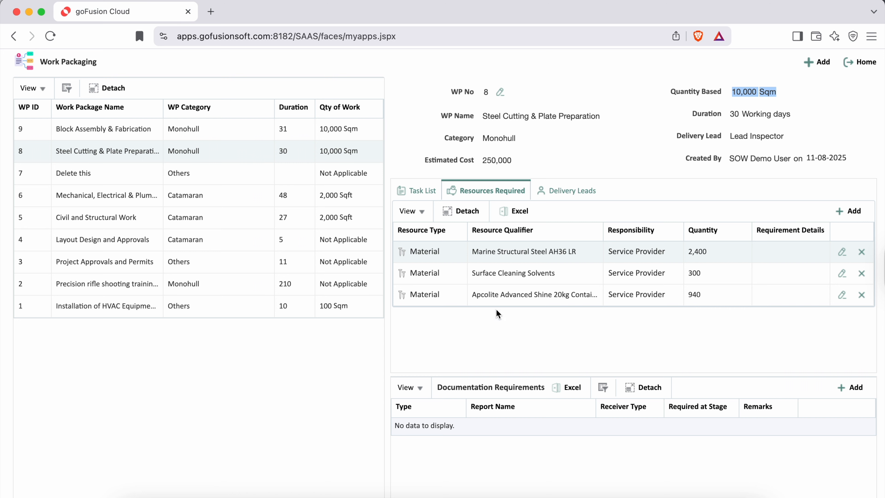
{"action": "left_click", "coordinate": [496, 302]}
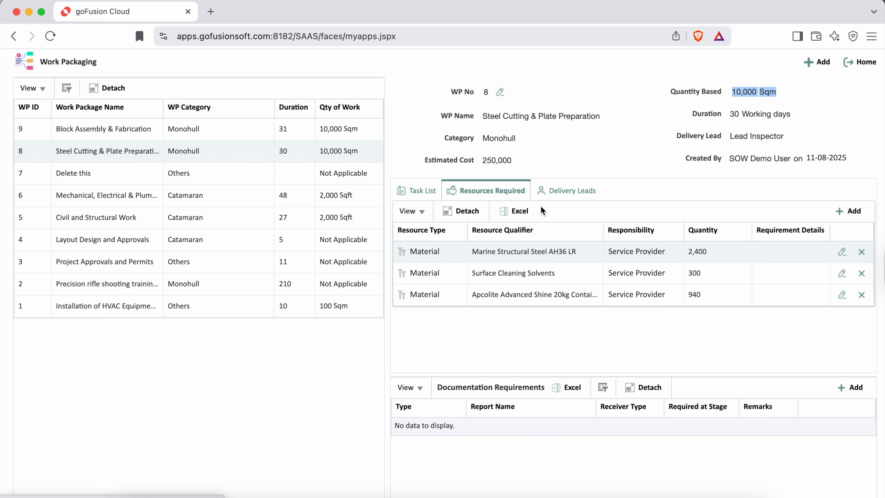
Step: Start a new required resource of type Crew and search for "machine" to set its qualifier to Machine Operator
{"action": "left_click", "coordinate": [841, 212]}
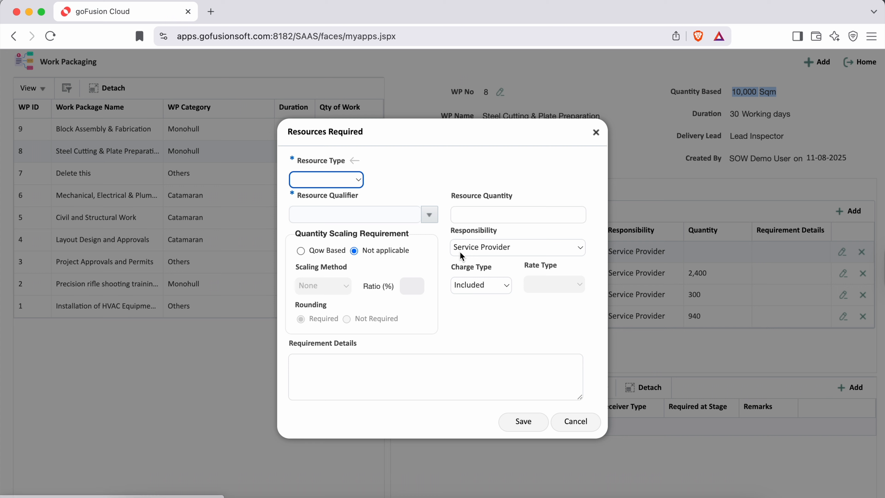
{"action": "left_click", "coordinate": [347, 178]}
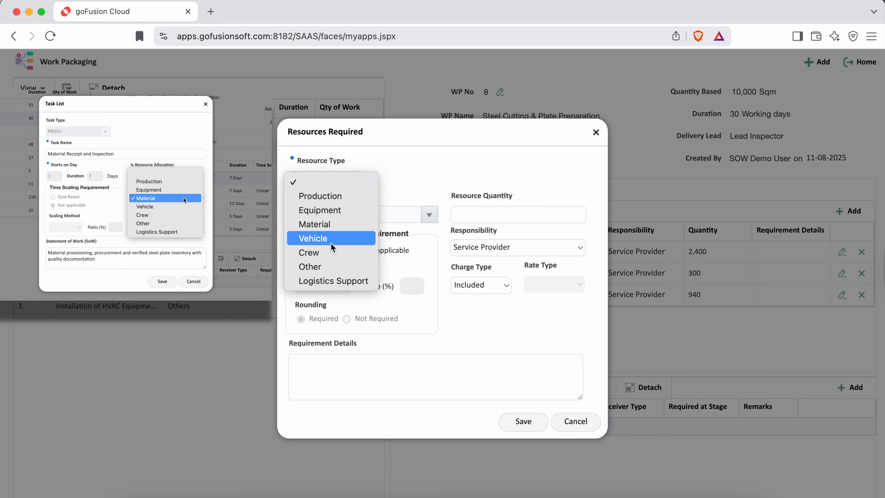
{"action": "left_click", "coordinate": [329, 249]}
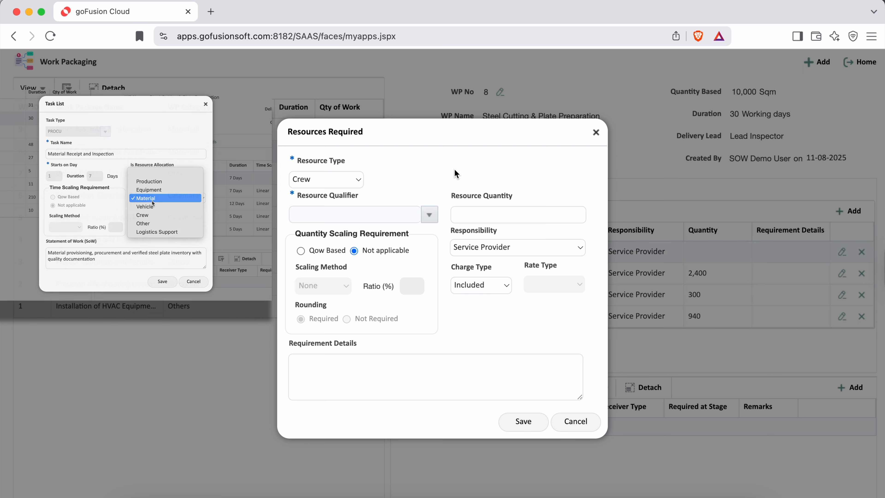
{"action": "left_click", "coordinate": [429, 214]}
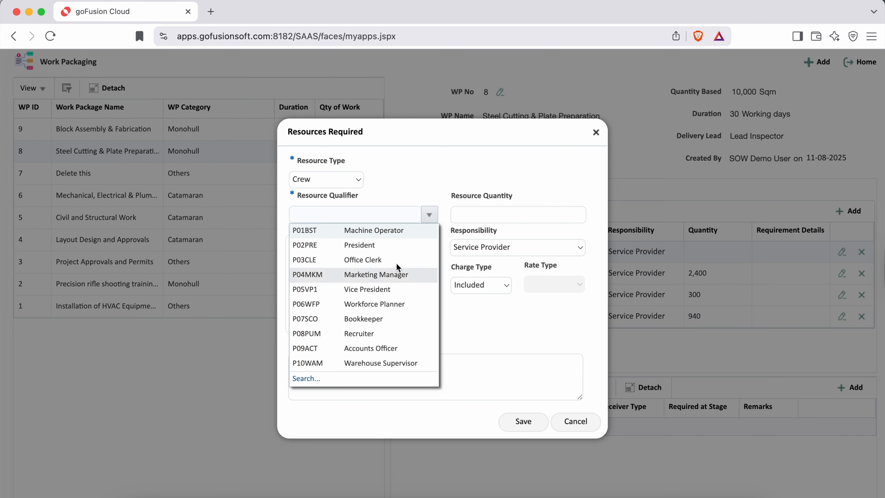
{"action": "left_click", "coordinate": [305, 378]}
{"action": "type", "text": "machine"}
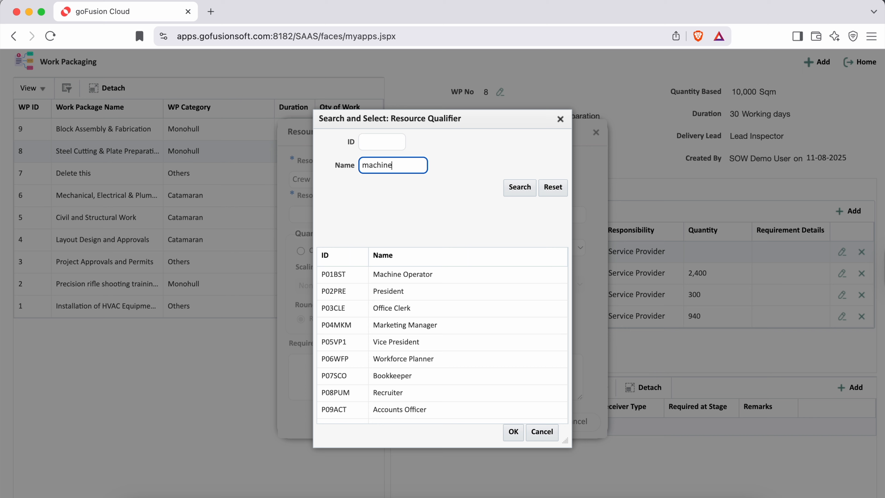
{"action": "key", "text": "Return"}
{"action": "double_click", "coordinate": [408, 267]}
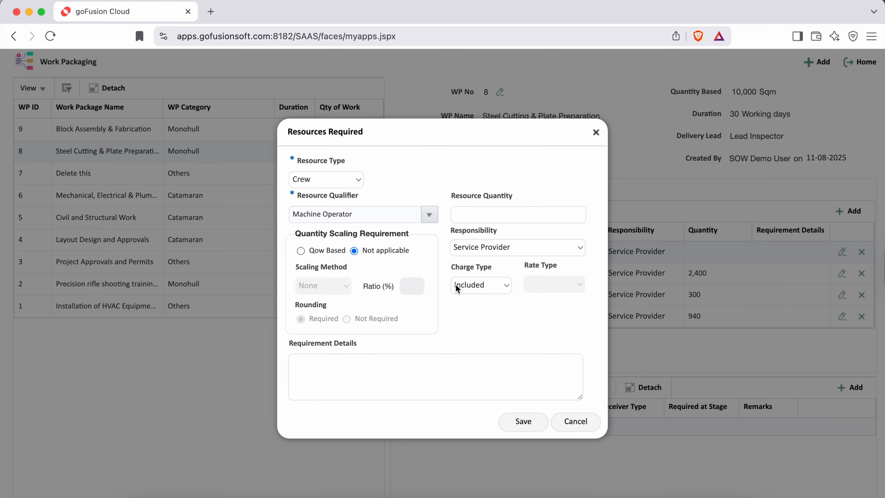
Step: Make the Machine Operator requirement Qow Based with Linear scaling and required rounding, and set its resource quantity to 10
{"action": "left_click", "coordinate": [320, 249]}
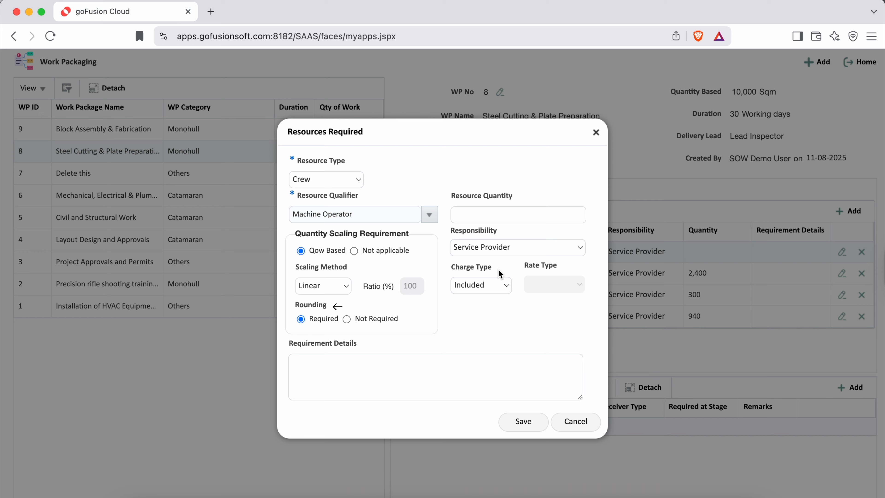
{"action": "left_click", "coordinate": [517, 216]}
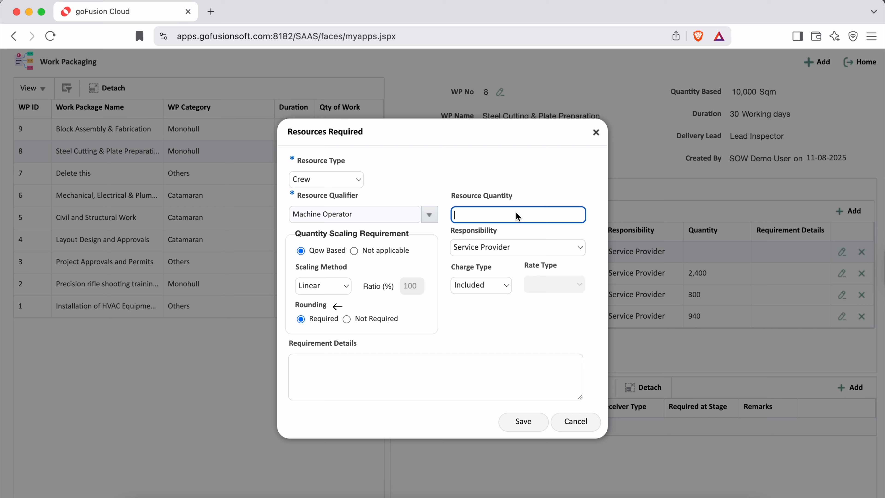
{"action": "type", "text": "10"}
{"action": "left_click", "coordinate": [534, 178]}
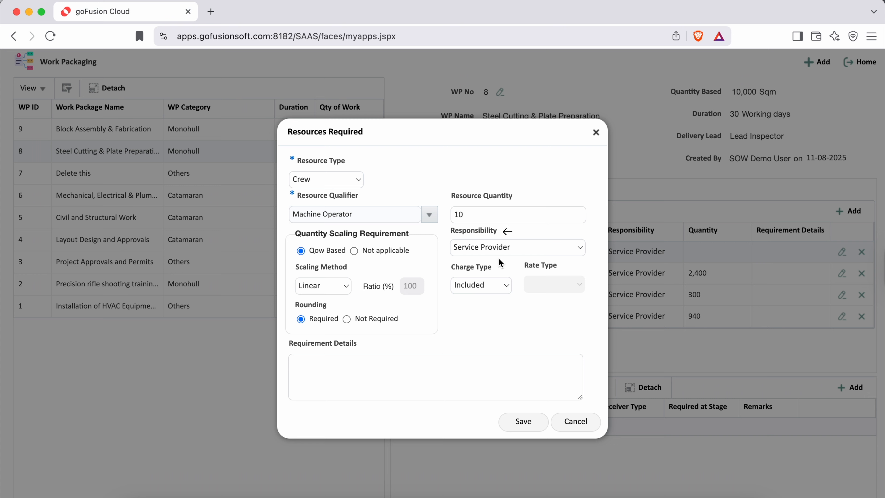
Step: Review the responsibility options and charge type, keep Service Provider and Included, and save the Machine Operator resource
{"action": "left_click", "coordinate": [517, 249]}
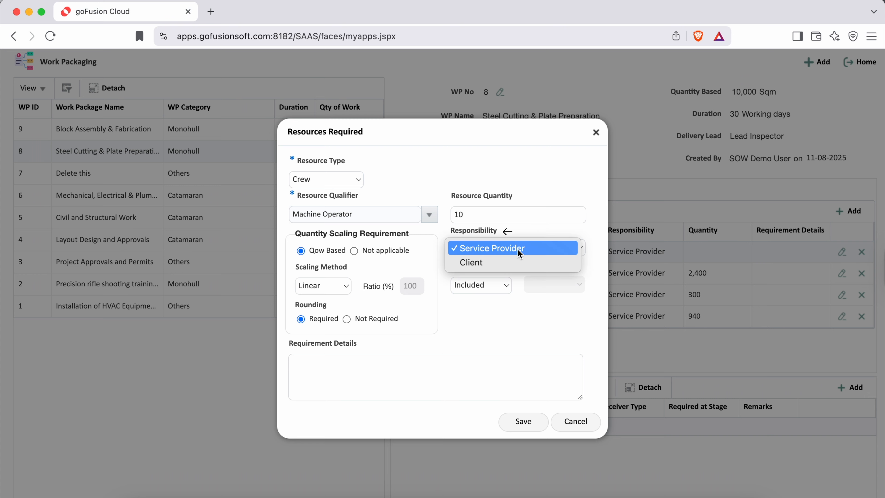
{"action": "left_click", "coordinate": [508, 170]}
{"action": "left_click", "coordinate": [509, 179]}
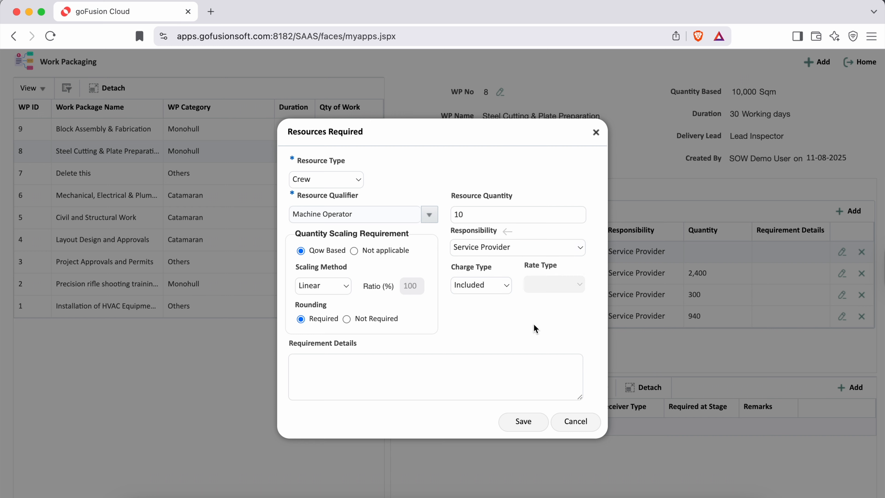
{"action": "left_click_drag", "start_coordinate": [451, 267], "coordinate": [494, 269]}
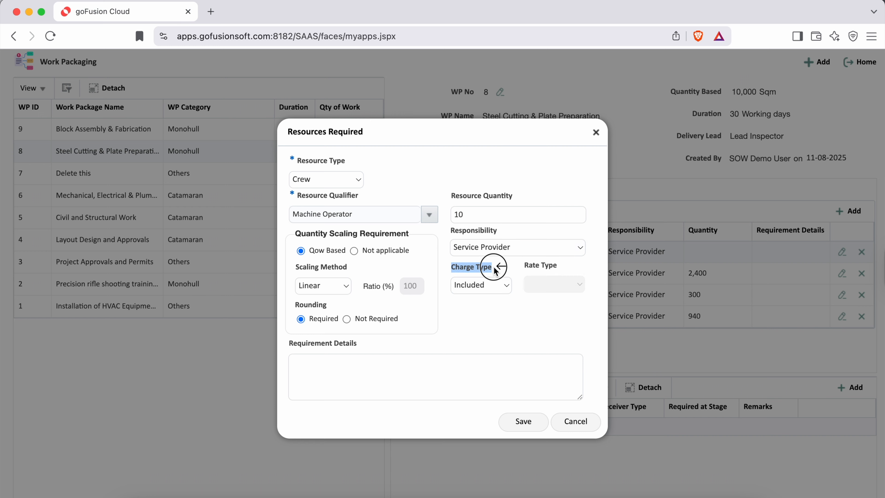
{"action": "left_click", "coordinate": [526, 328]}
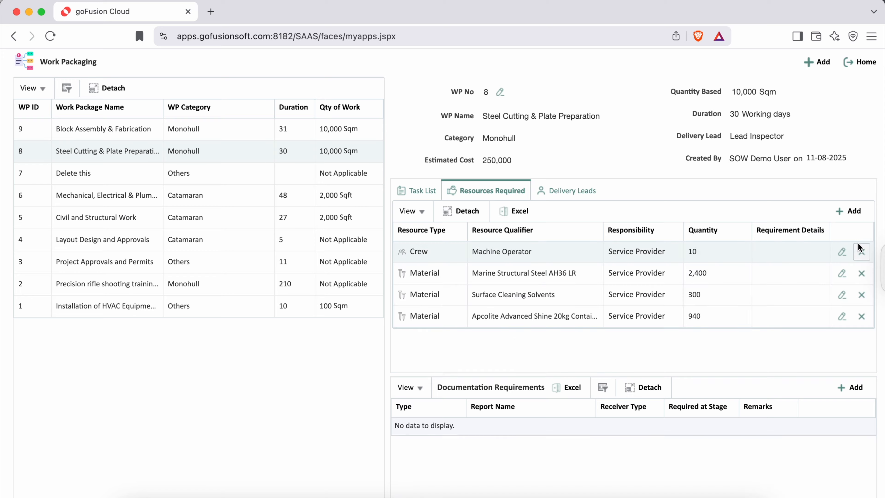
Step: Add and save a required Crew resource with qualifier General Helper, quantity 20, and Qow Based Linear scaling with required rounding
{"action": "left_click", "coordinate": [848, 211]}
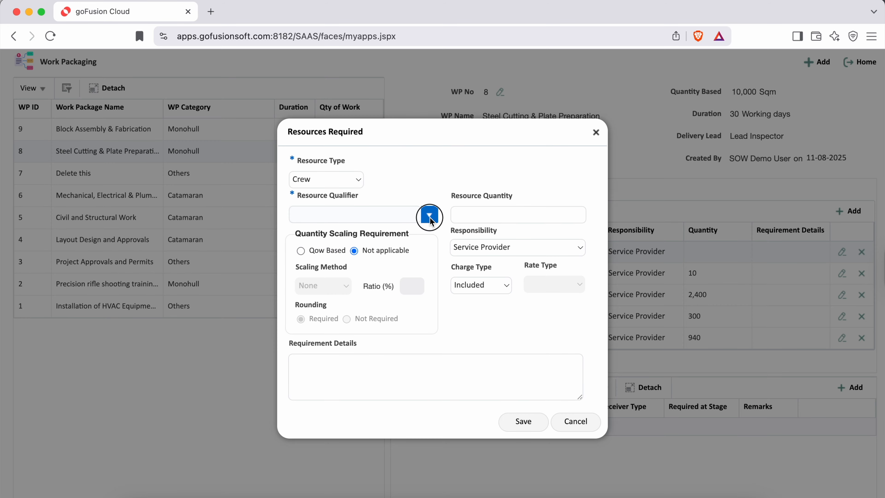
{"action": "left_click", "coordinate": [429, 214]}
{"action": "left_click", "coordinate": [493, 216]}
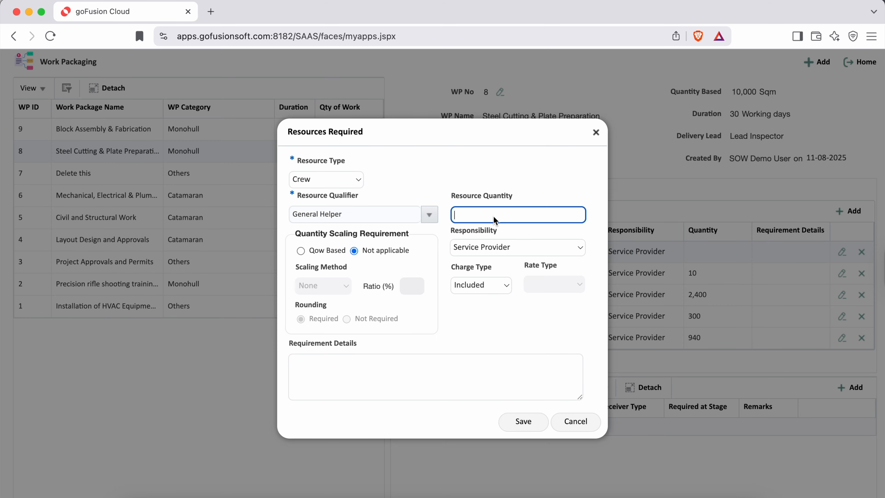
{"action": "type", "text": "20"}
{"action": "left_click", "coordinate": [403, 295]}
{"action": "left_click", "coordinate": [343, 287]}
{"action": "left_click", "coordinate": [339, 298]}
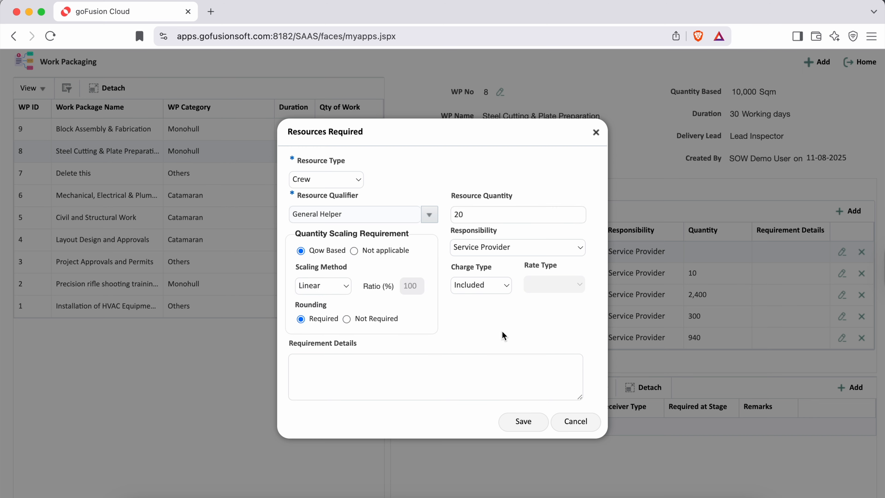
{"action": "left_click", "coordinate": [523, 421]}
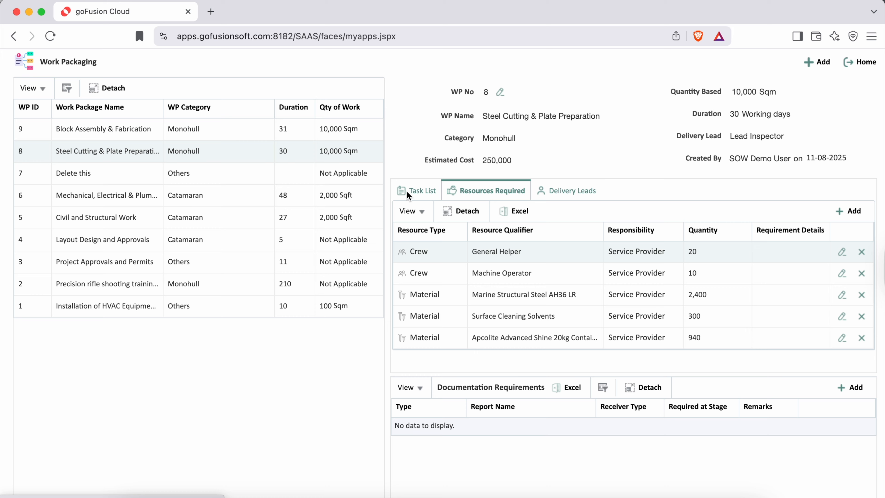
Step: Check the resource type options of the Material Receipt and Inspection task again, keep Material, and close the task without saving
{"action": "left_click", "coordinate": [417, 190]}
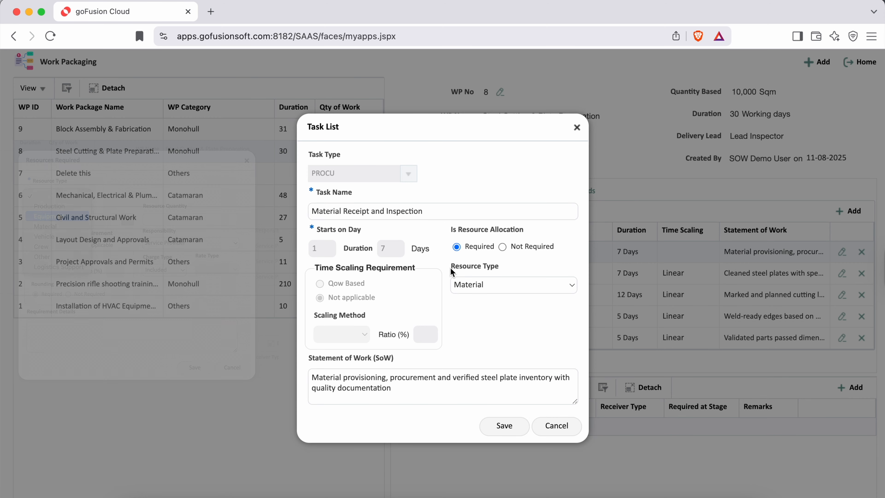
{"action": "left_click_drag", "start_coordinate": [450, 267], "coordinate": [500, 271]}
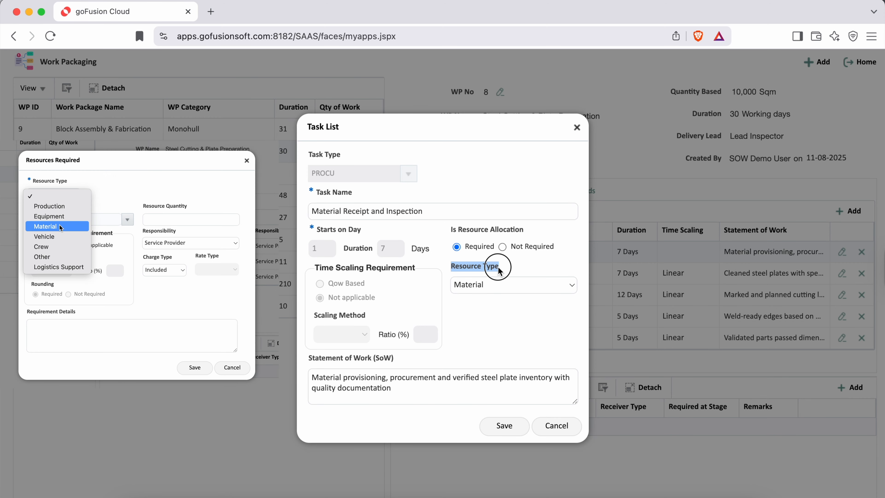
{"action": "left_click", "coordinate": [503, 285]}
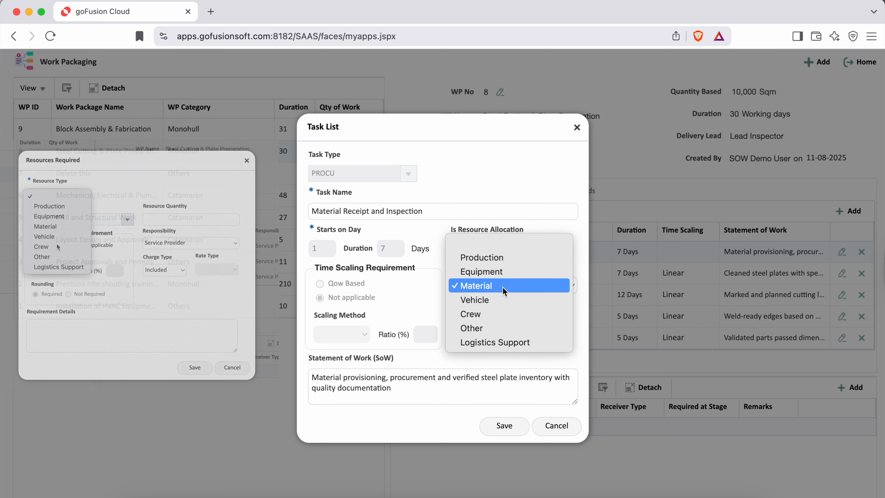
{"action": "left_click", "coordinate": [502, 286]}
{"action": "left_click", "coordinate": [558, 429]}
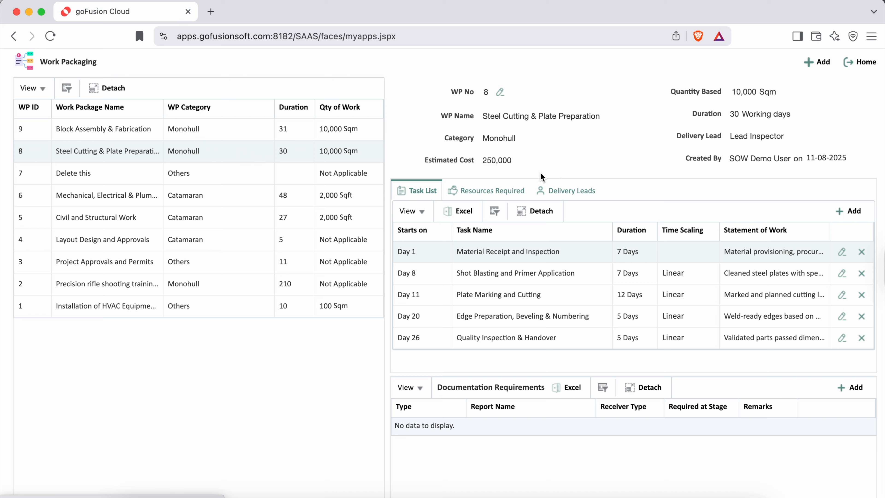
Step: Review the required resources and then the delivery leads of the Steel Cutting & Plate Preparation work package
{"action": "left_click", "coordinate": [505, 190]}
{"action": "left_click", "coordinate": [505, 191]}
{"action": "left_click", "coordinate": [576, 190]}
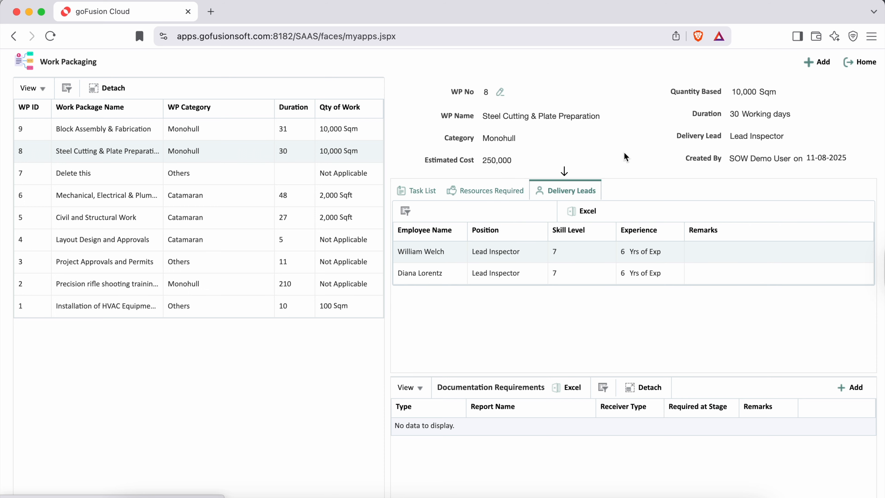